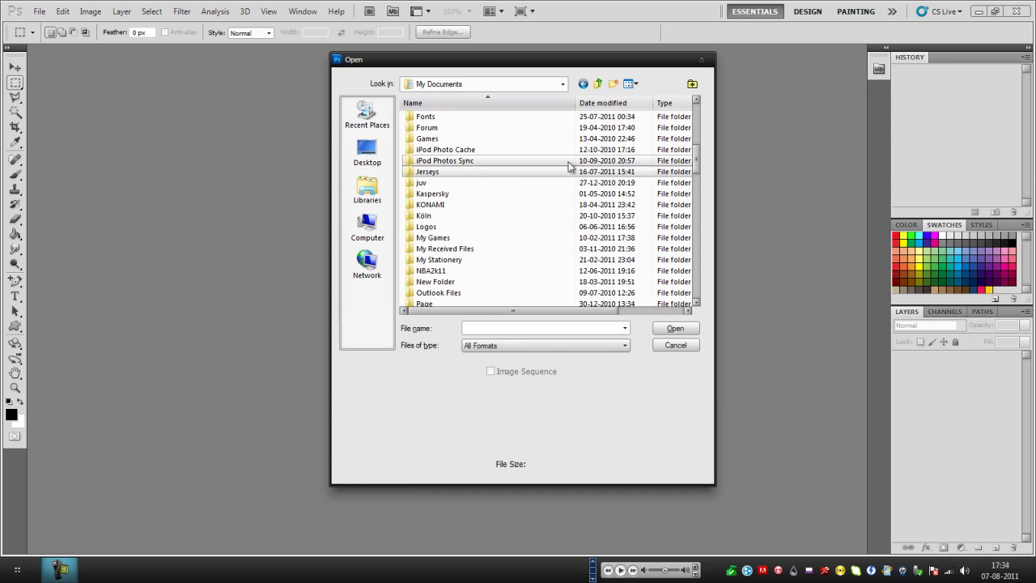
Step: Browse Jerseys > FBKits > FbKits - Template pack v7 > Nike and open Nike 1-25.psd
double_click(520, 171)
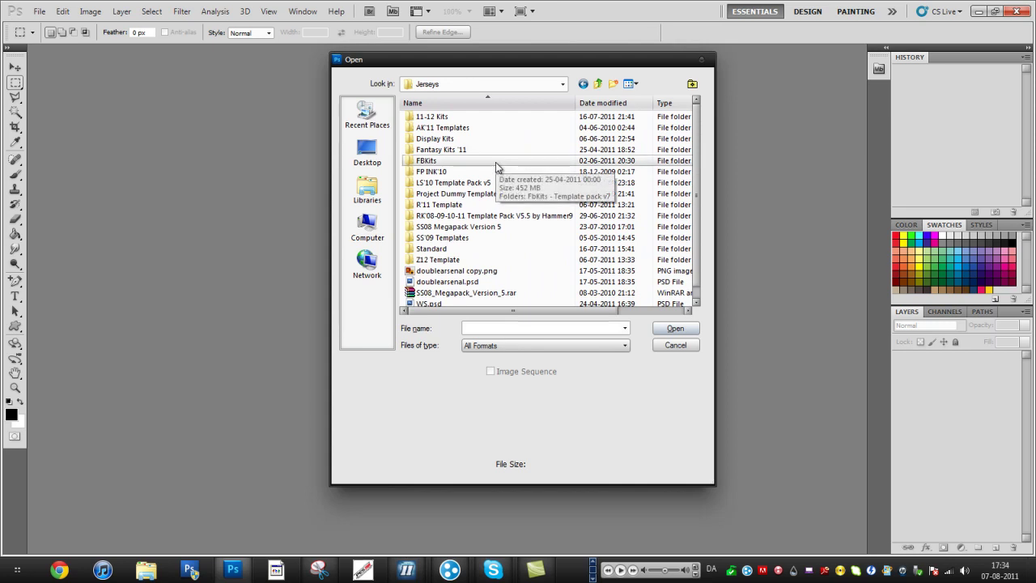
double_click(497, 162)
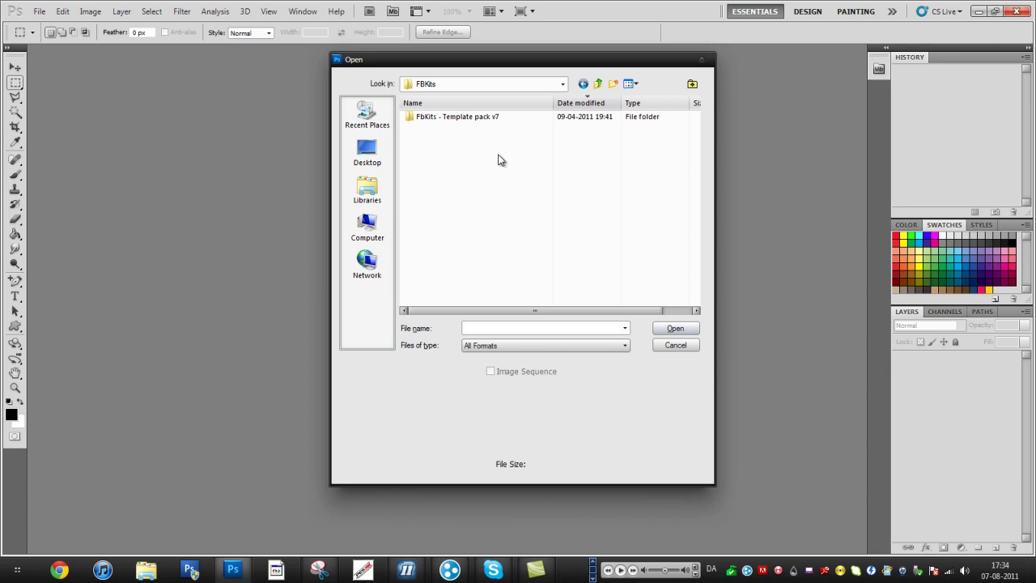
double_click(500, 118)
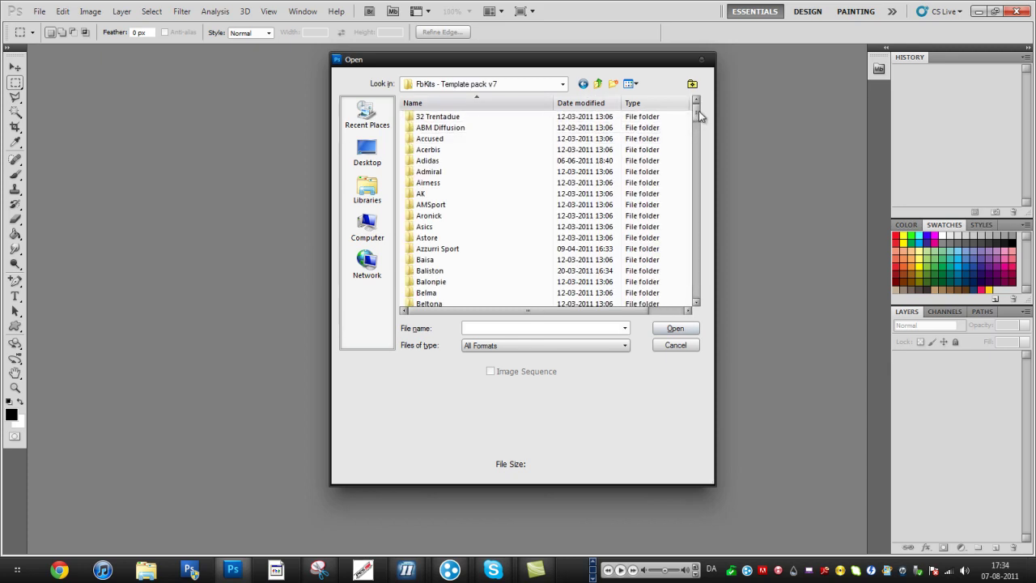
drag(698, 111, 687, 221)
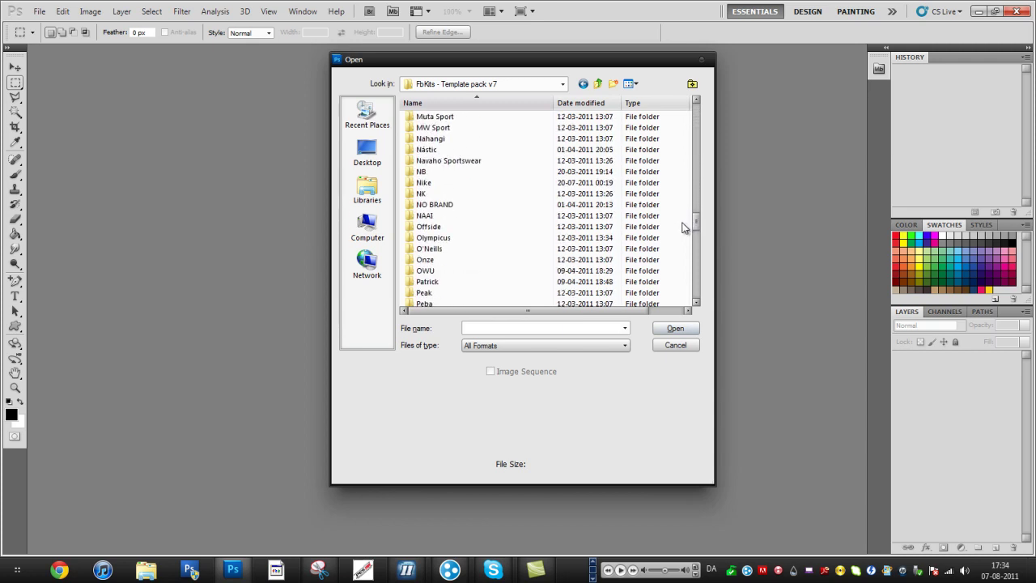
double_click(566, 186)
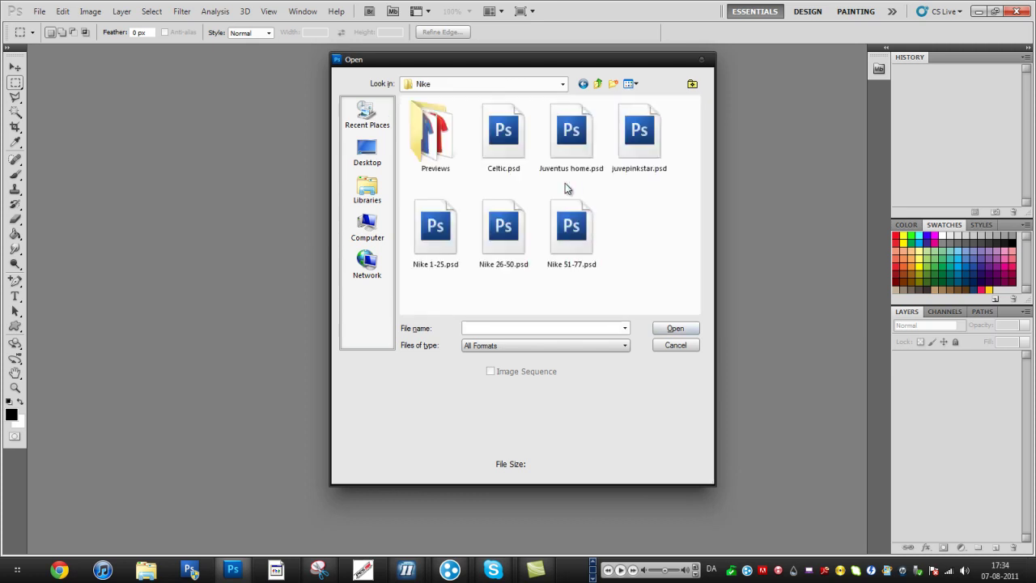
double_click(419, 146)
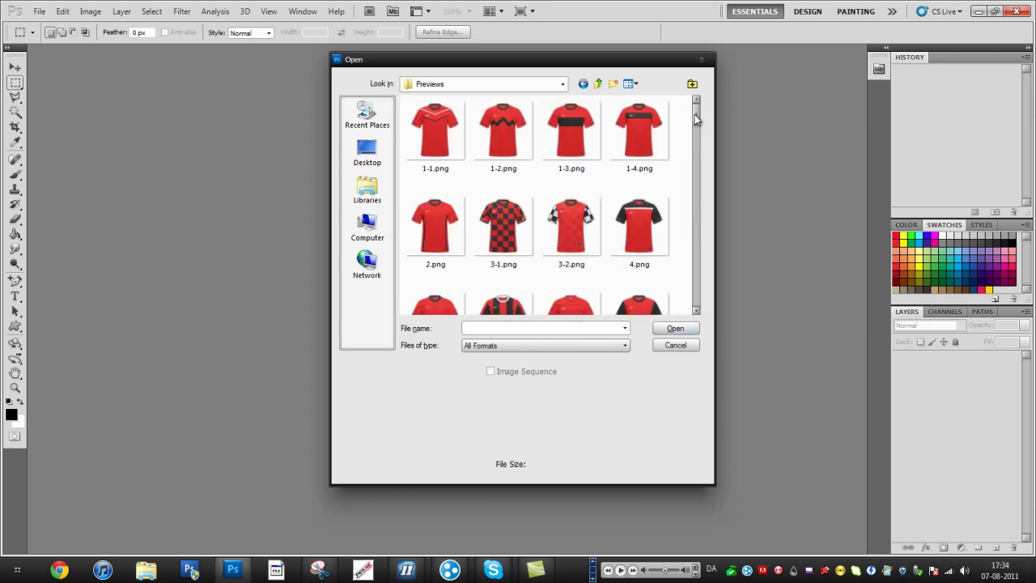
mouse_move(694, 114)
mouse_down()
mouse_move(694, 188)
mouse_move(698, 106)
mouse_up()
click(598, 84)
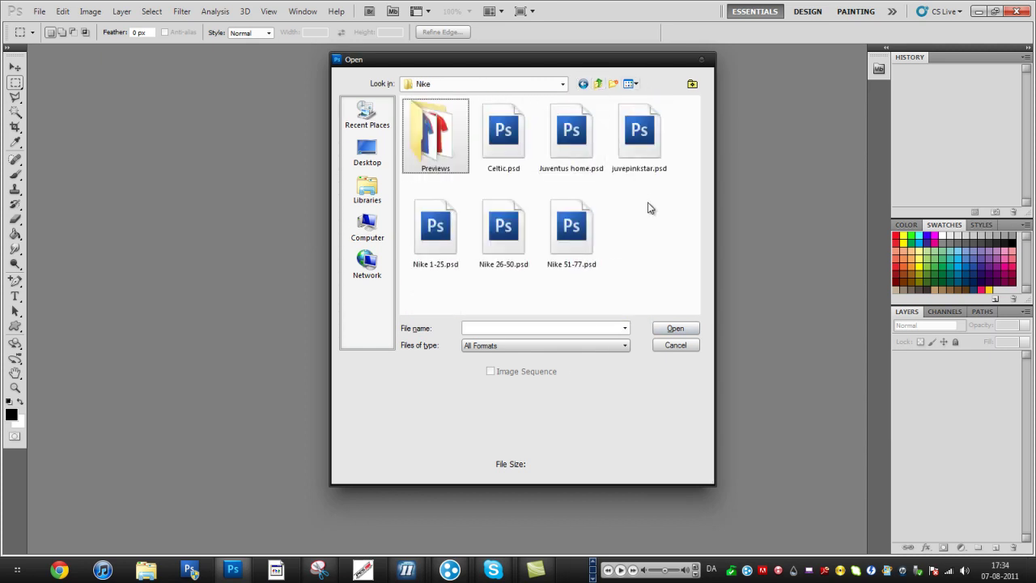
double_click(440, 257)
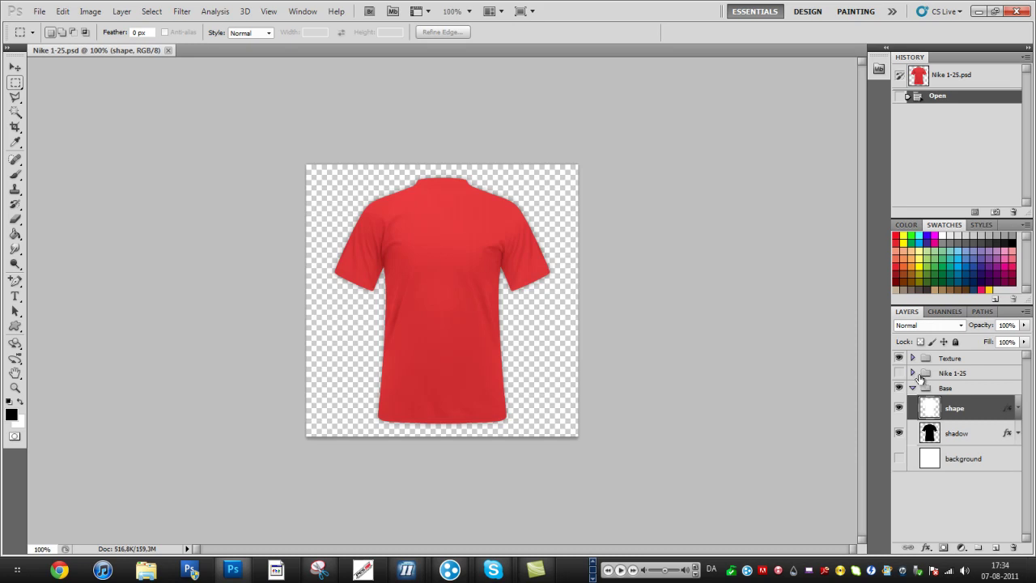
click(904, 360)
click(904, 360)
click(903, 360)
click(904, 360)
click(898, 373)
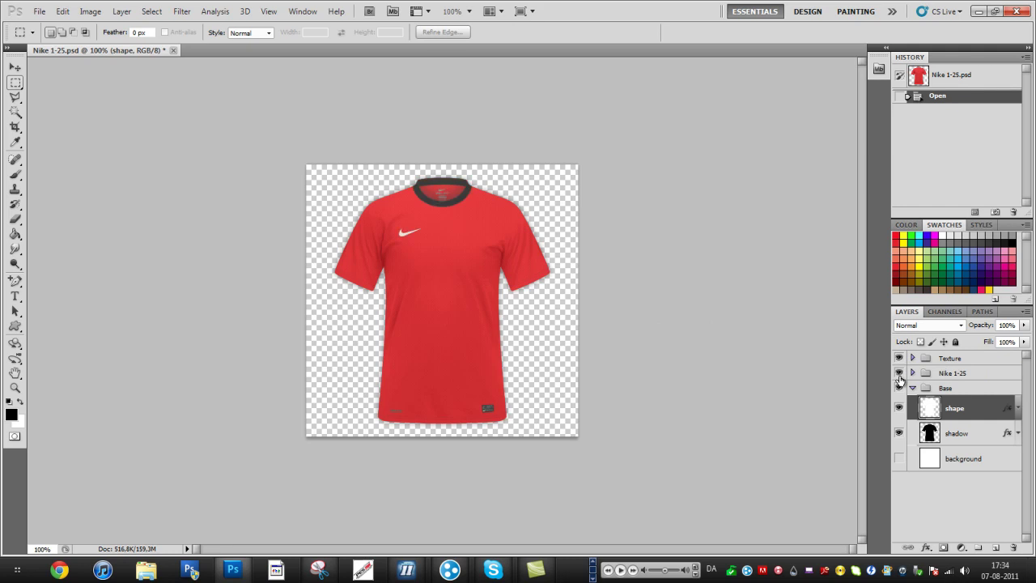
click(898, 373)
click(912, 372)
click(912, 372)
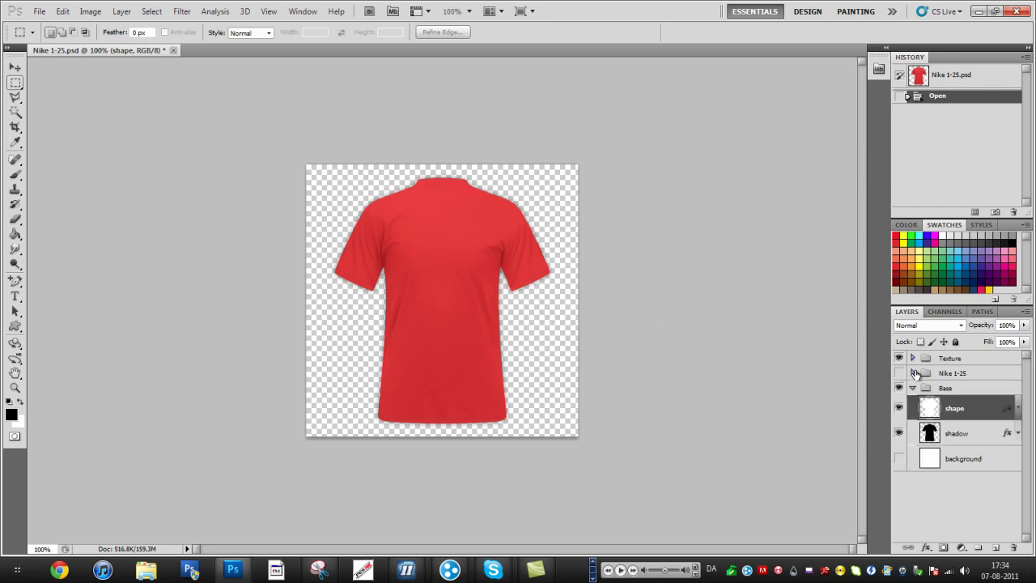
click(898, 407)
click(898, 407)
Step: Give the shirt shape layer a white #ffffff Color Overlay, then expand the Nike 1-25 group
double_click(974, 418)
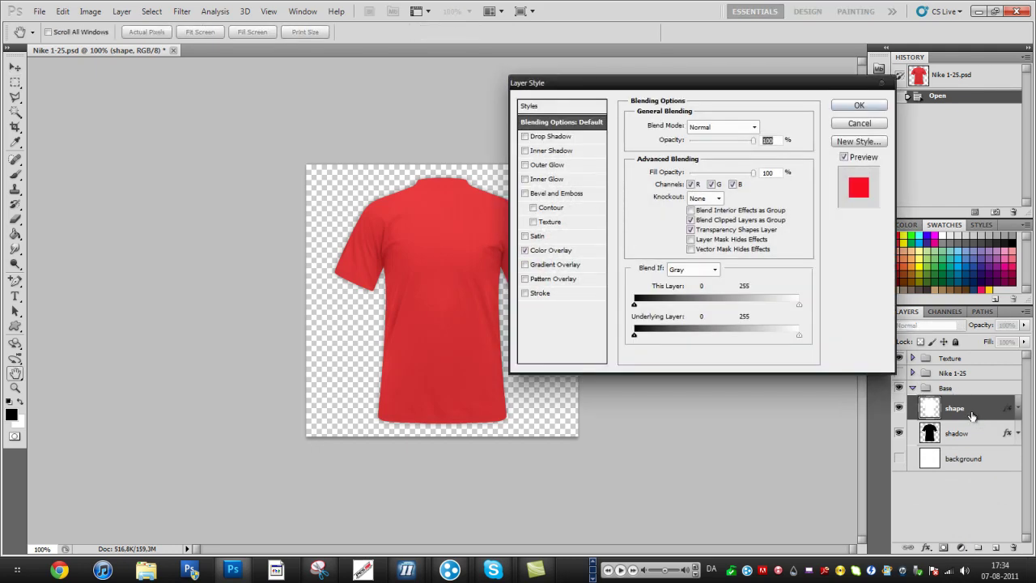
click(571, 254)
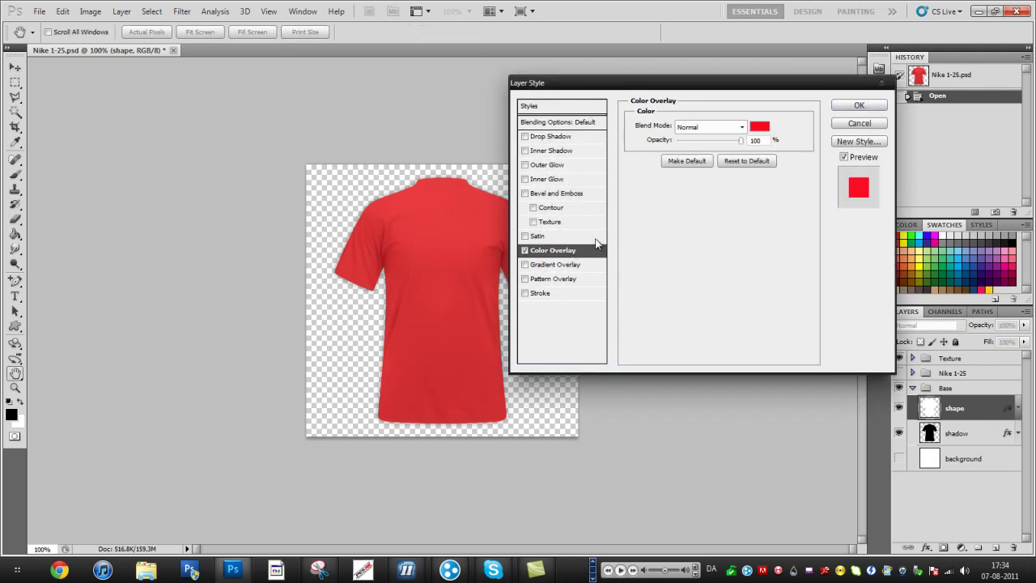
click(757, 129)
drag(562, 180, 524, 138)
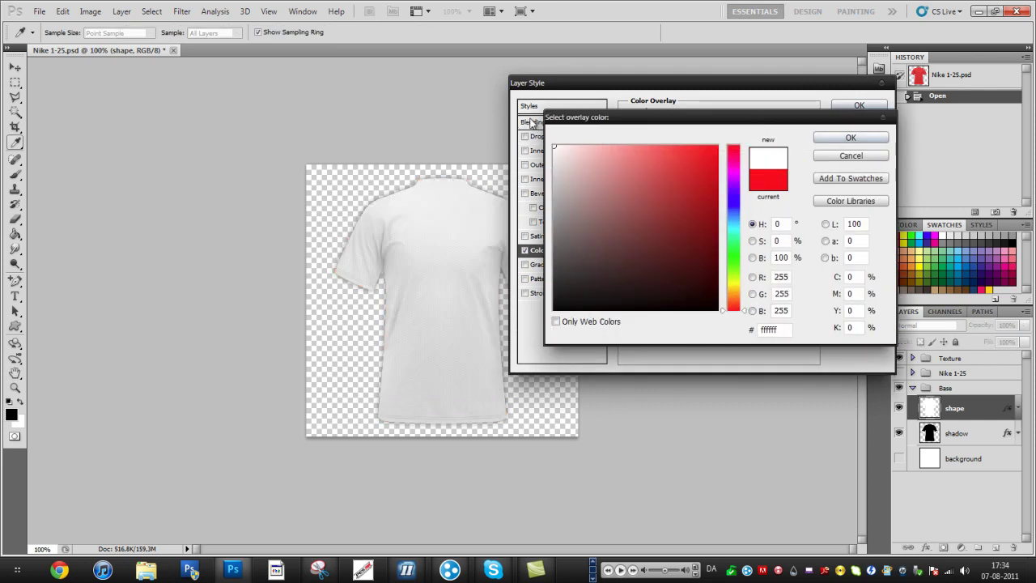
click(829, 139)
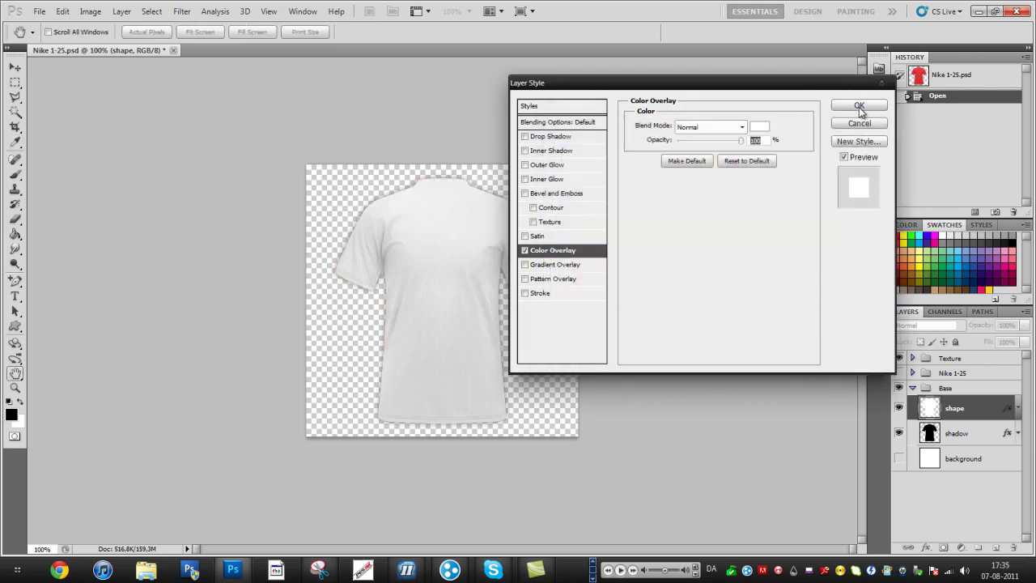
click(858, 106)
click(912, 373)
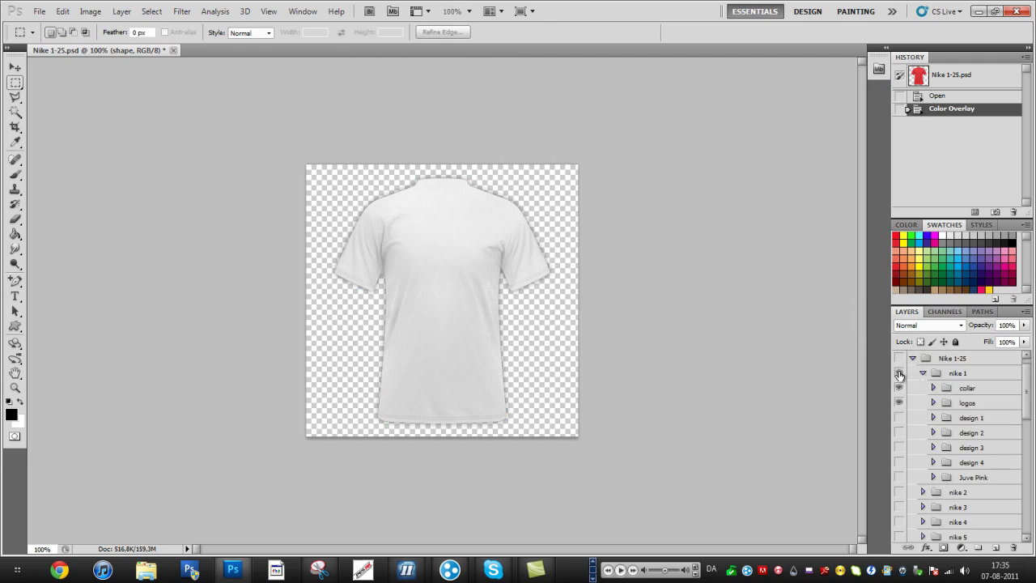
click(898, 358)
click(898, 372)
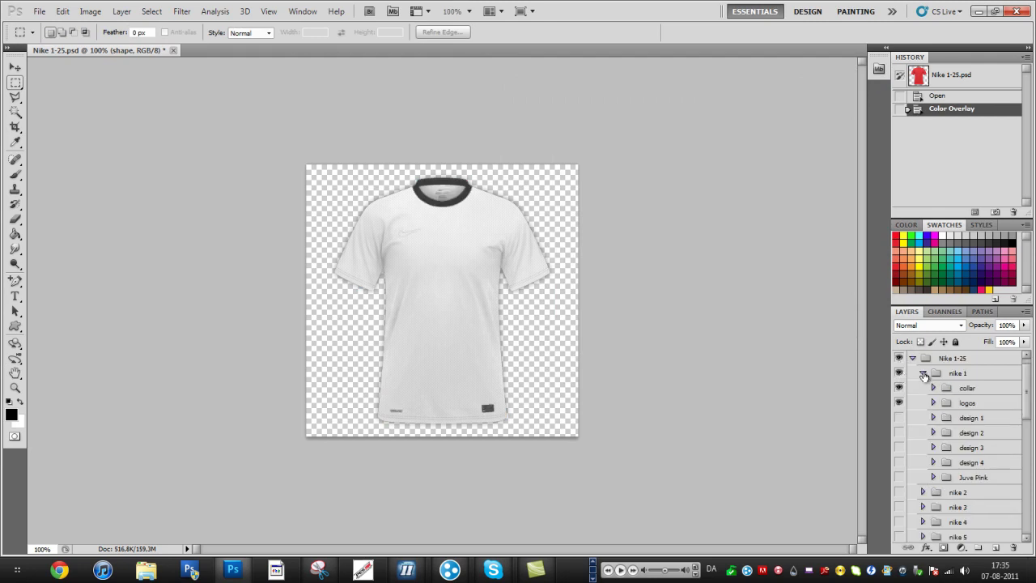
click(922, 373)
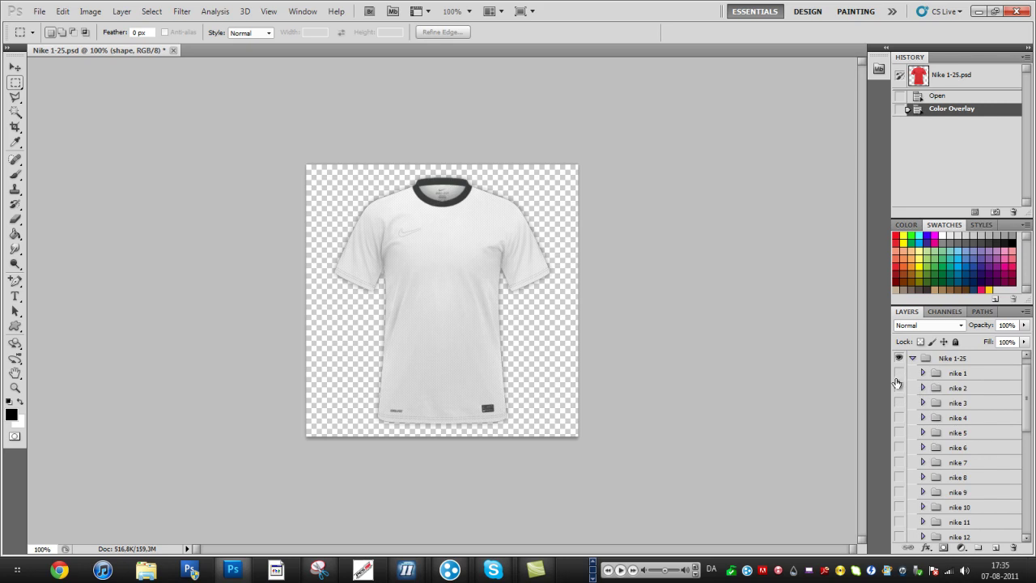
click(898, 372)
scroll(902, 394, down, 1)
scroll(910, 400, up, 1)
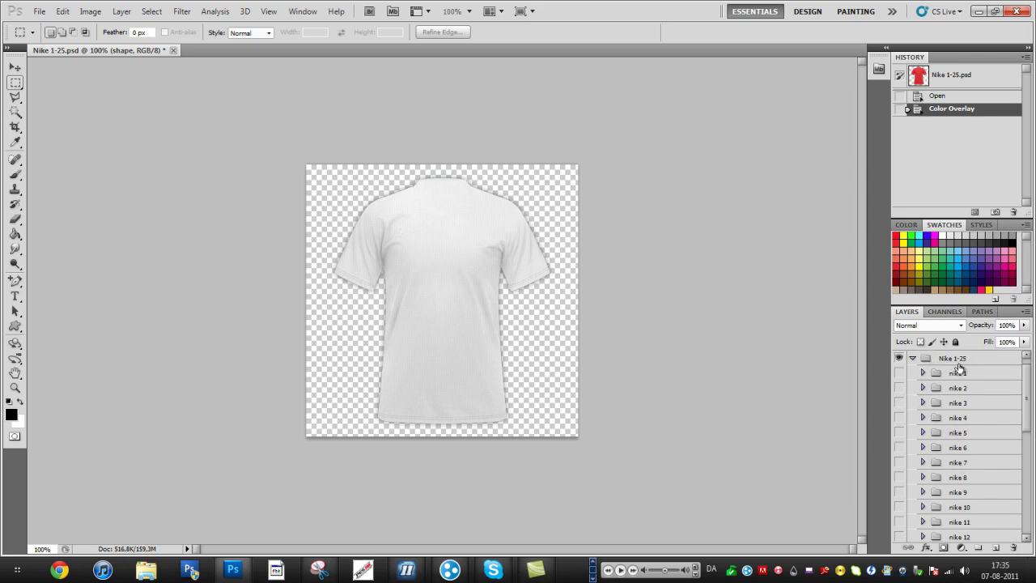
scroll(975, 389, down, 2)
scroll(971, 420, down, 4)
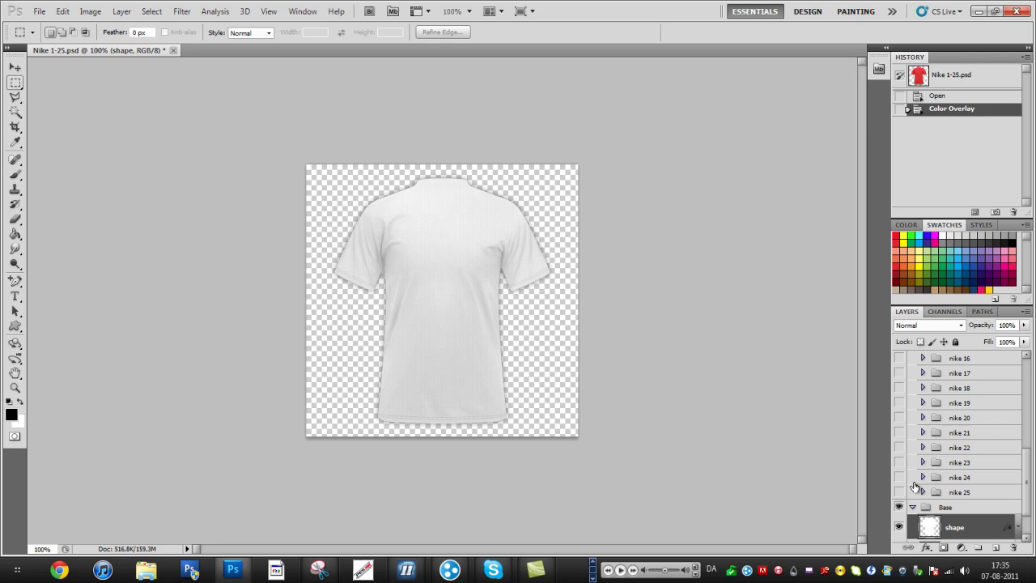
click(898, 491)
click(898, 491)
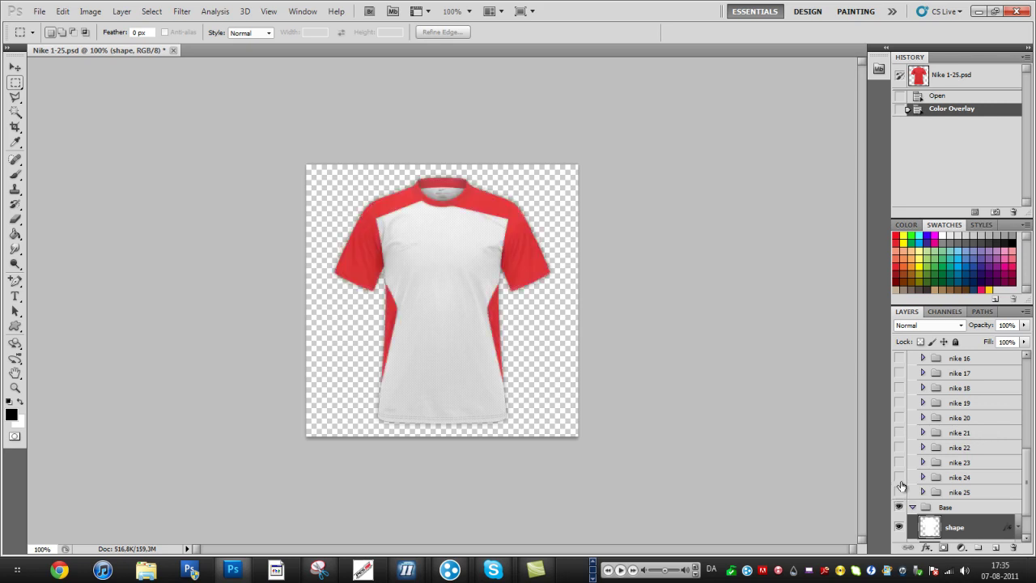
click(898, 476)
click(898, 478)
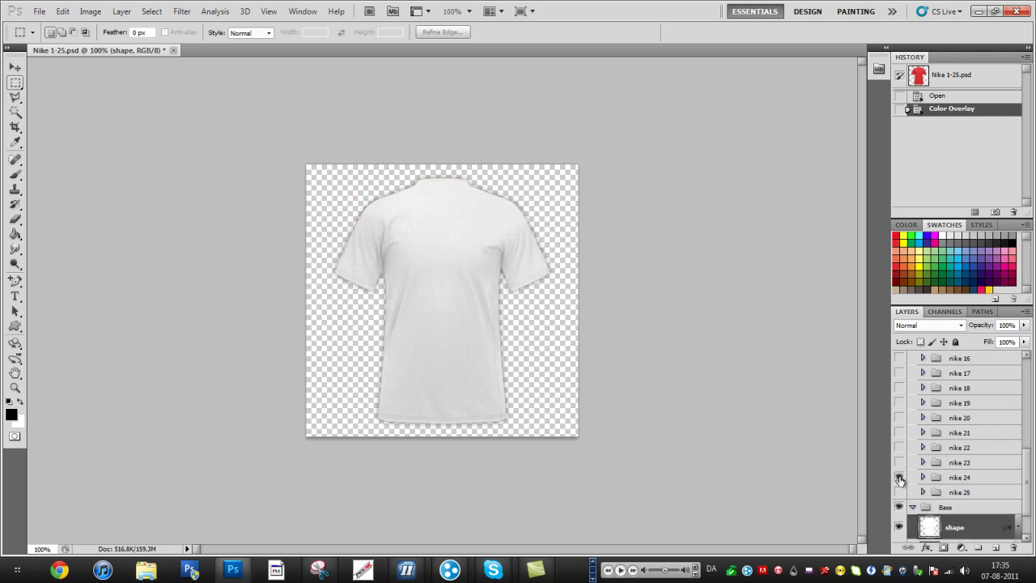
click(898, 477)
click(898, 477)
scroll(900, 479, up, 4)
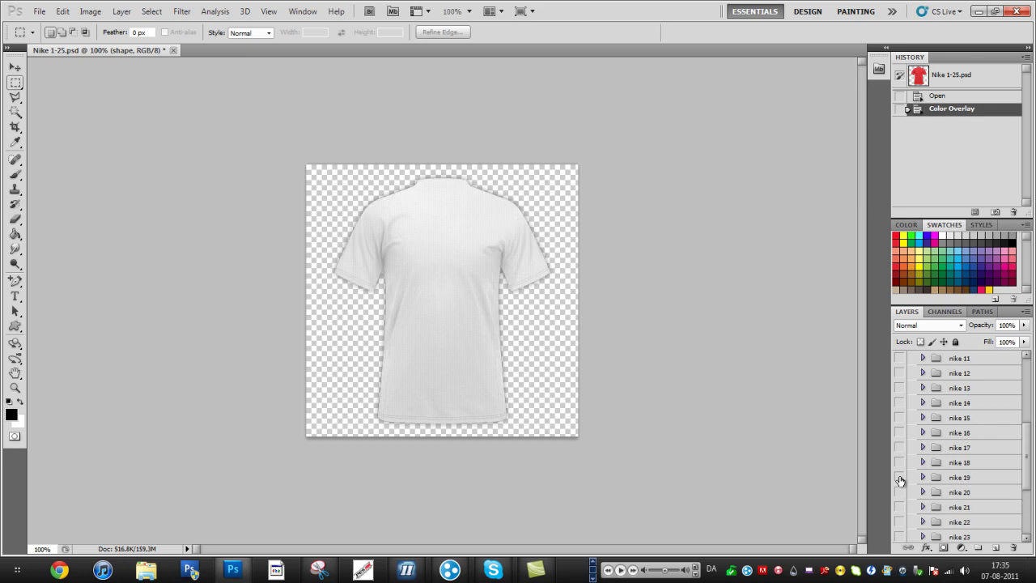
click(899, 417)
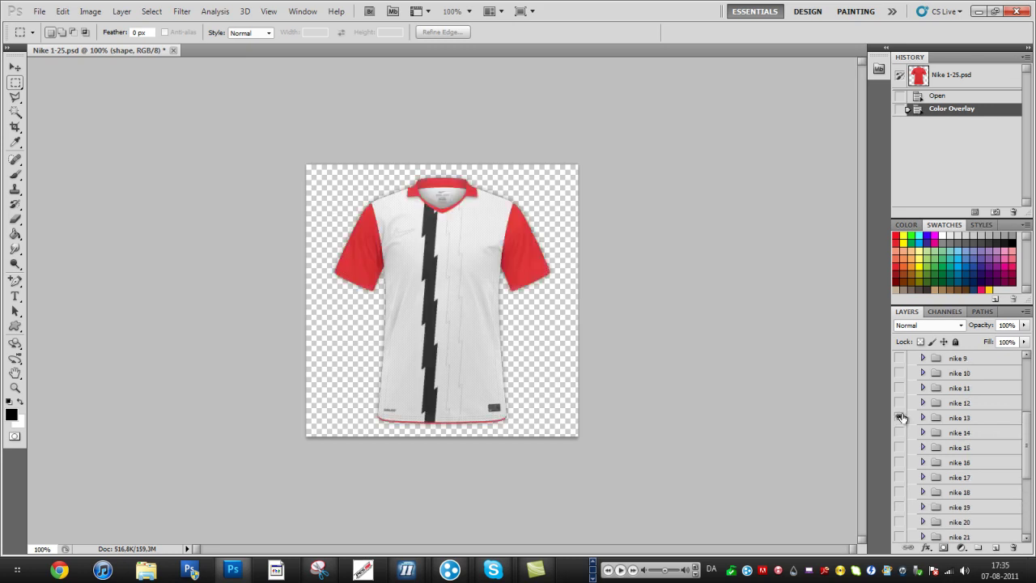
click(899, 418)
click(899, 402)
click(899, 402)
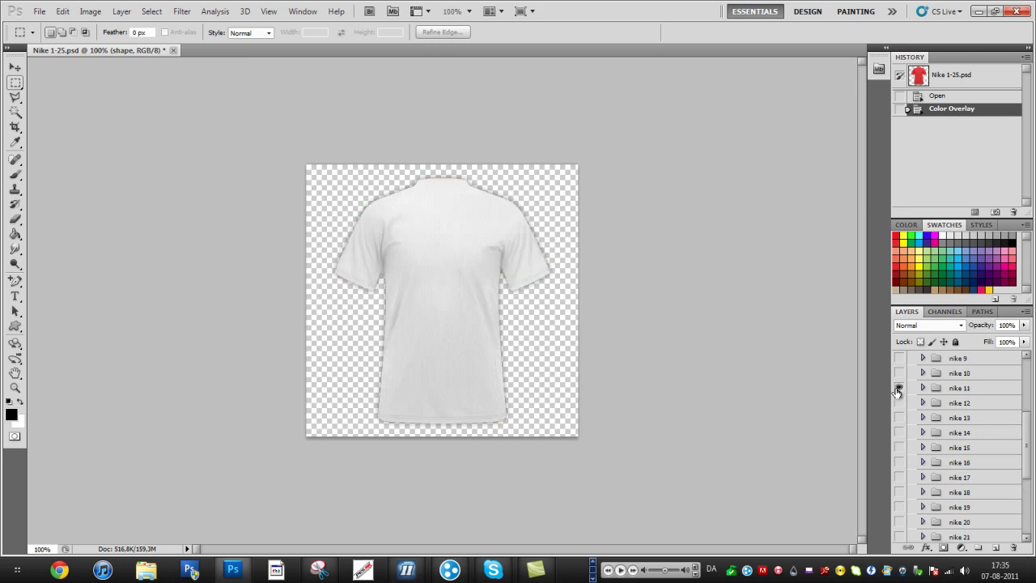
click(898, 388)
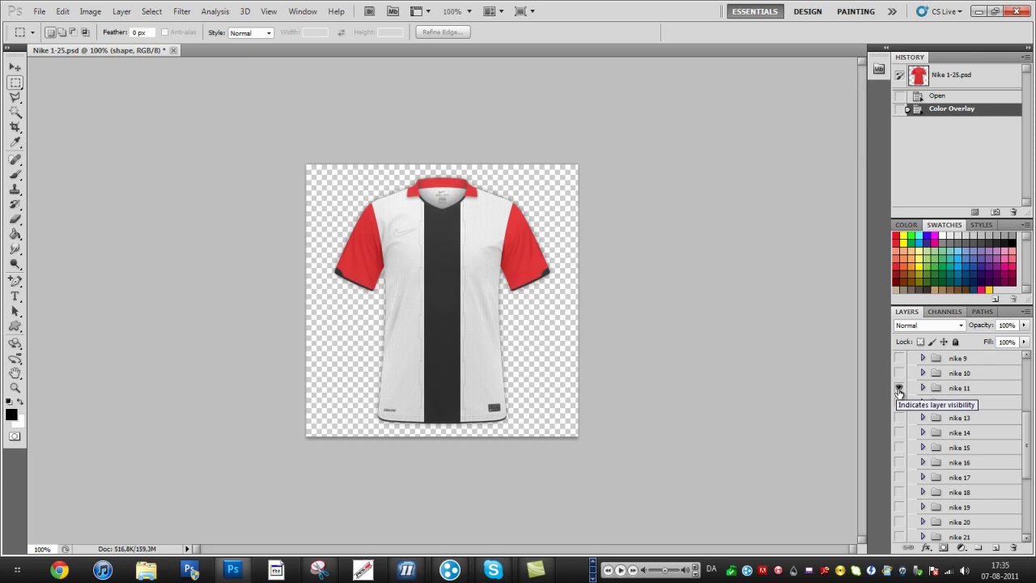
click(898, 388)
click(898, 373)
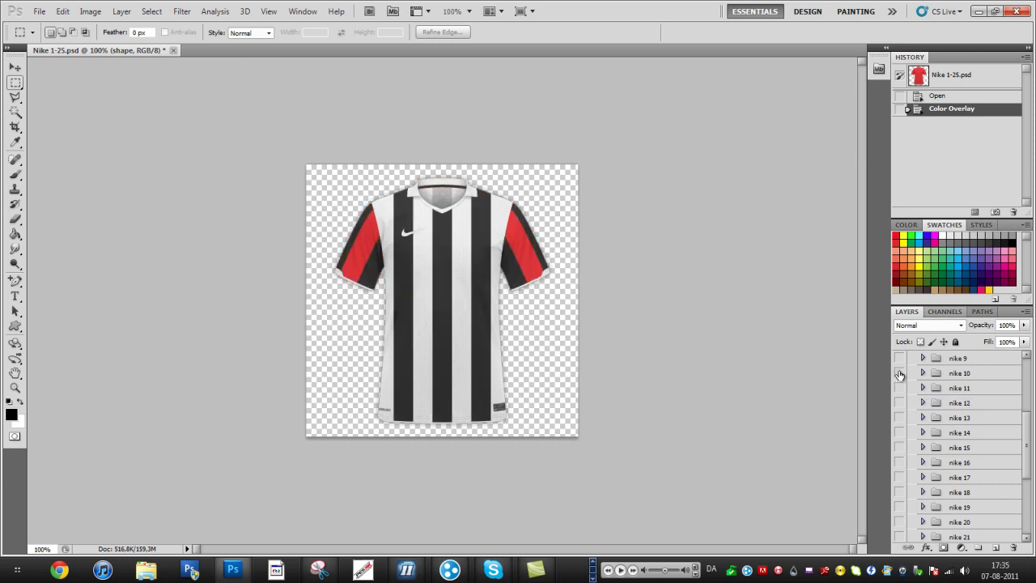
click(898, 373)
scroll(997, 460, up, 3)
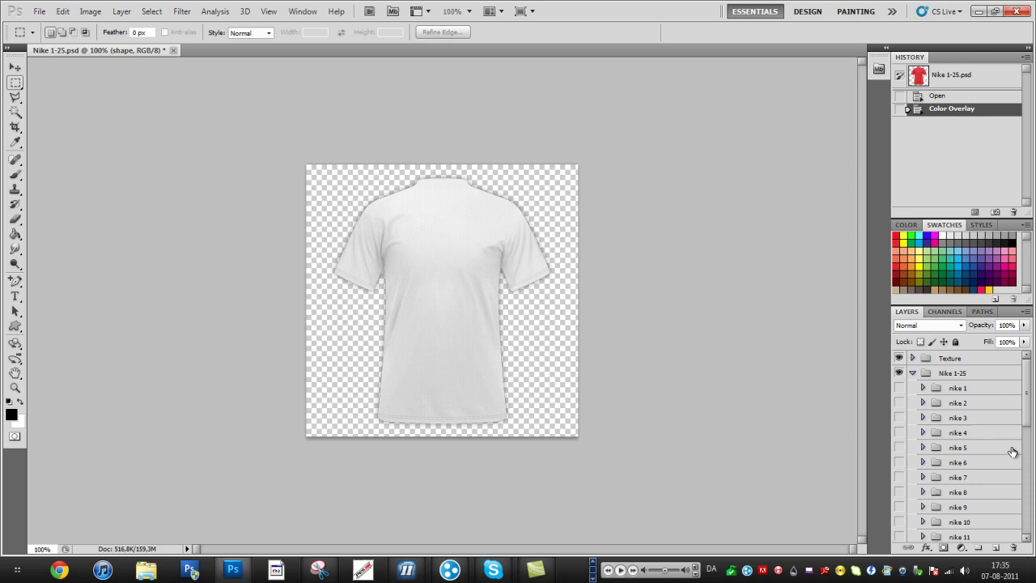
drag(1028, 410, 1029, 419)
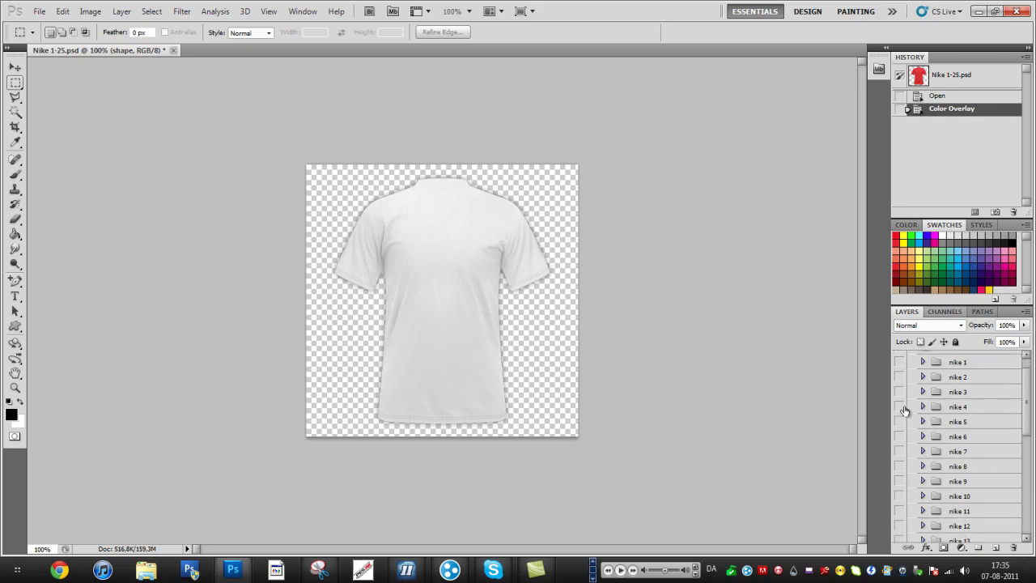
click(899, 408)
click(898, 408)
click(899, 436)
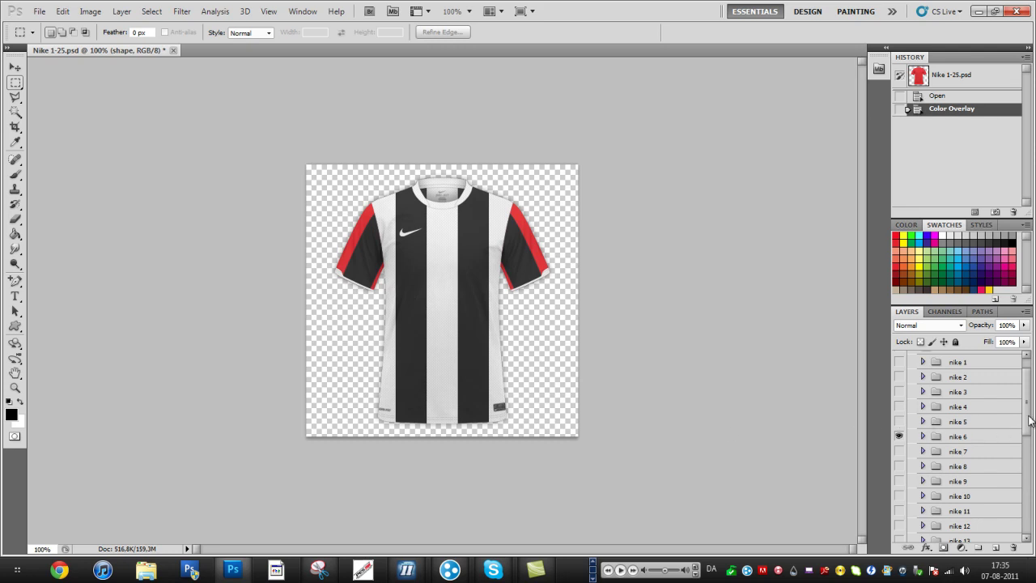
scroll(1029, 412, up, 2)
scroll(1029, 412, up, 1)
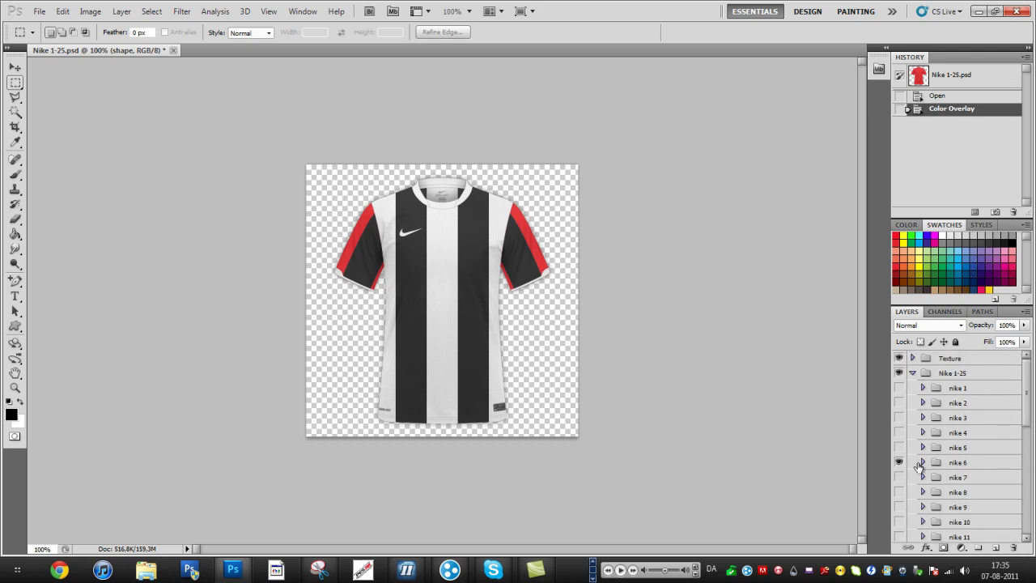
Step: Show the nike 6 striped design and expand it and its design folder
click(898, 464)
click(923, 464)
scroll(930, 462, down, 1)
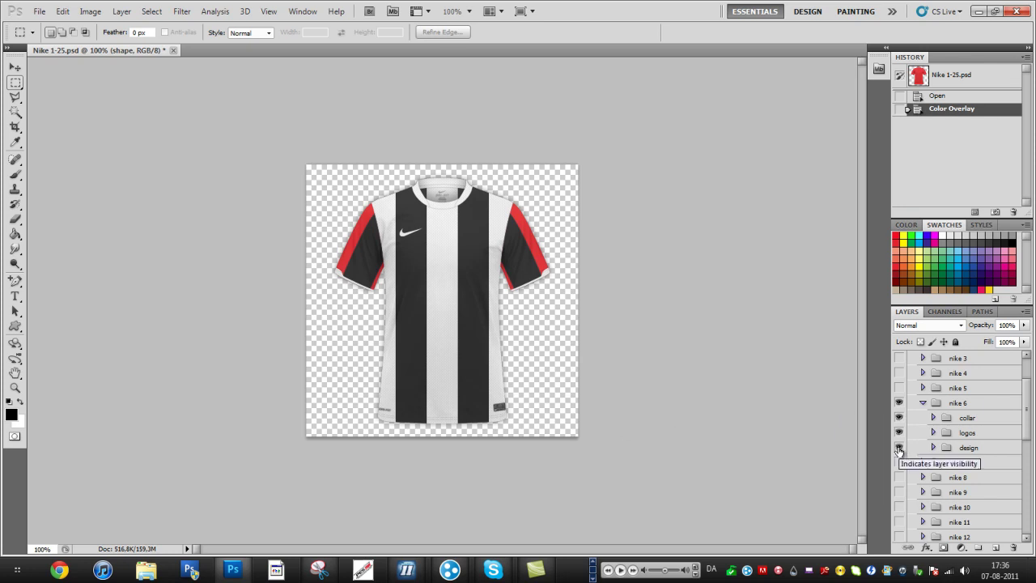
scroll(924, 437, down, 2)
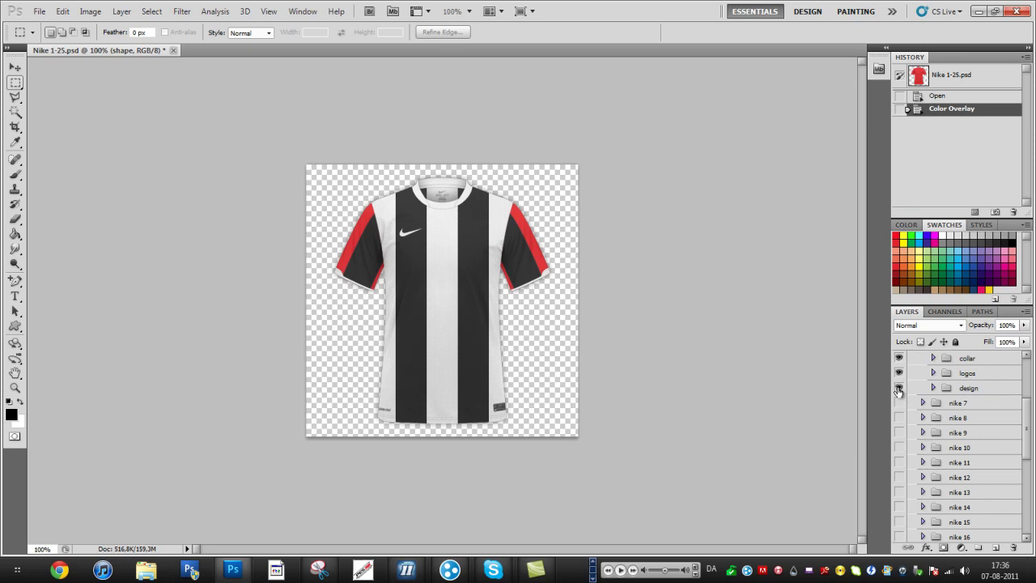
click(899, 388)
click(899, 388)
click(933, 388)
scroll(942, 397, down, 1)
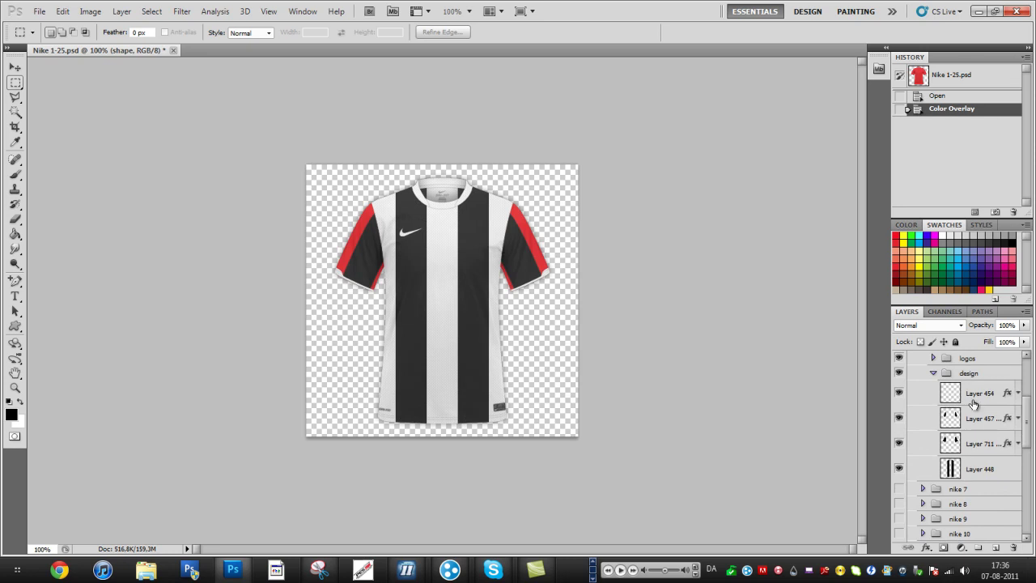
Step: Test a Color Overlay on Layer 454, cancel it, and hide Layer 454
double_click(973, 404)
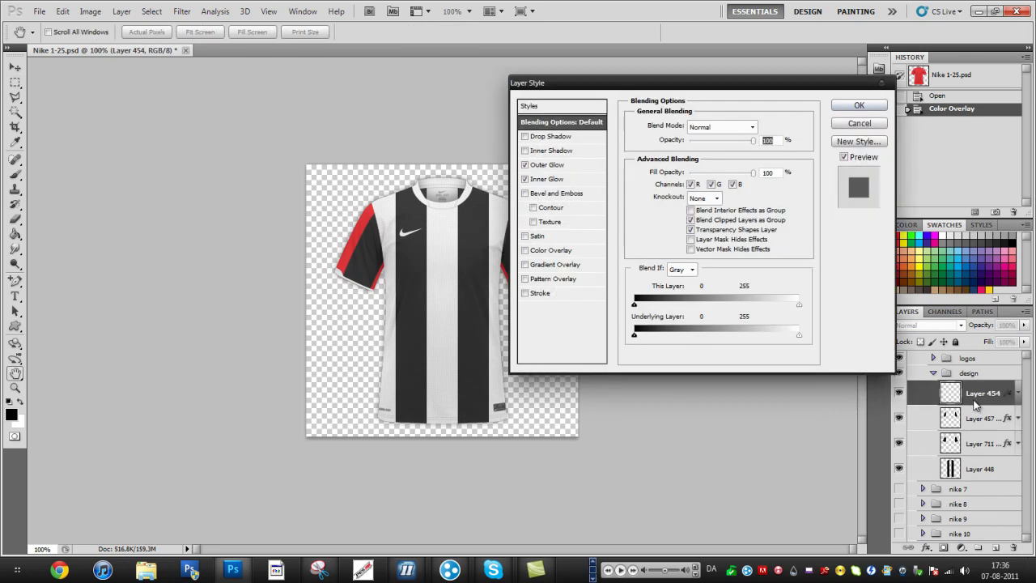
click(602, 249)
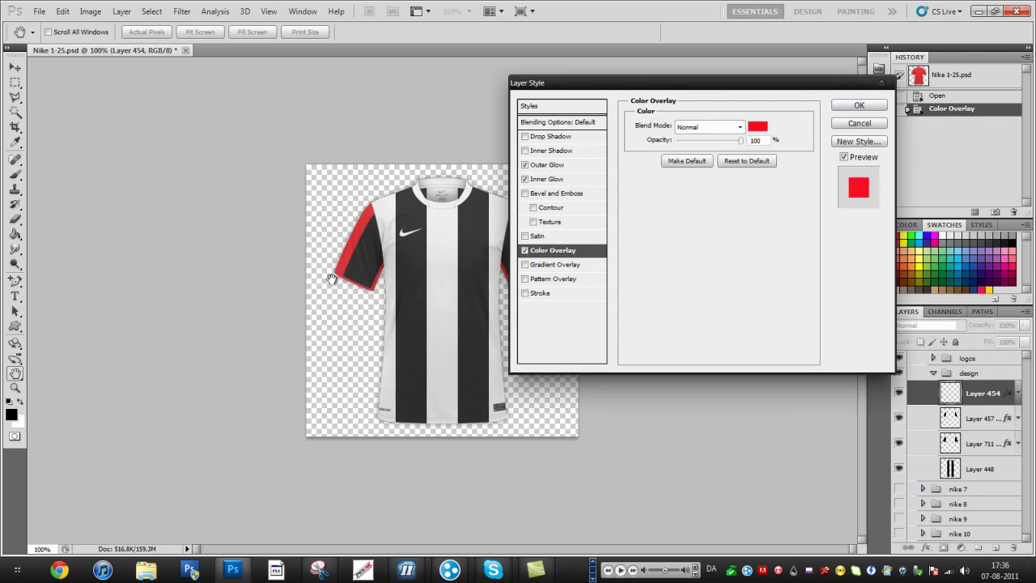
click(554, 256)
click(858, 128)
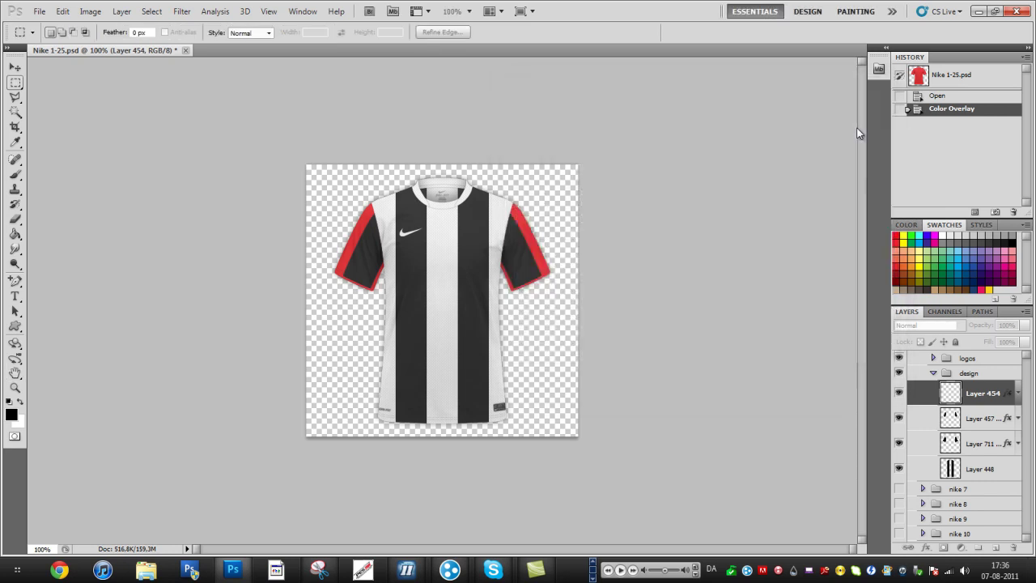
click(898, 395)
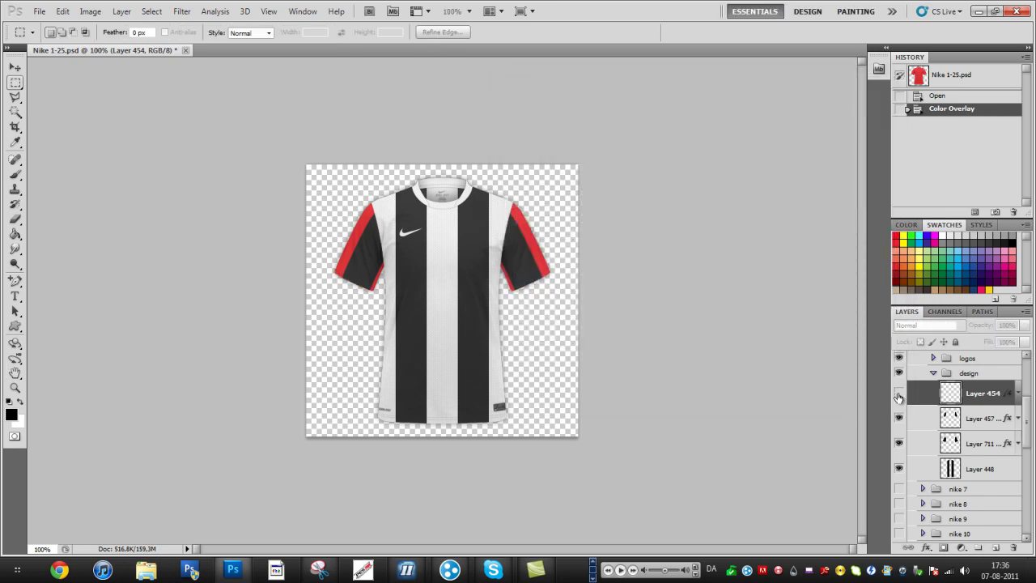
click(899, 393)
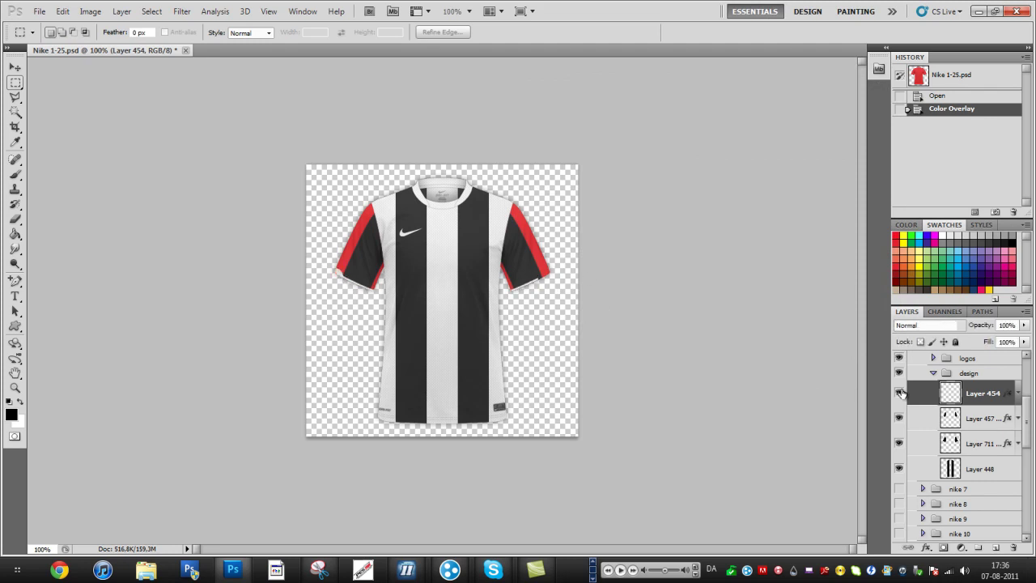
click(899, 393)
scroll(900, 409, down, 1)
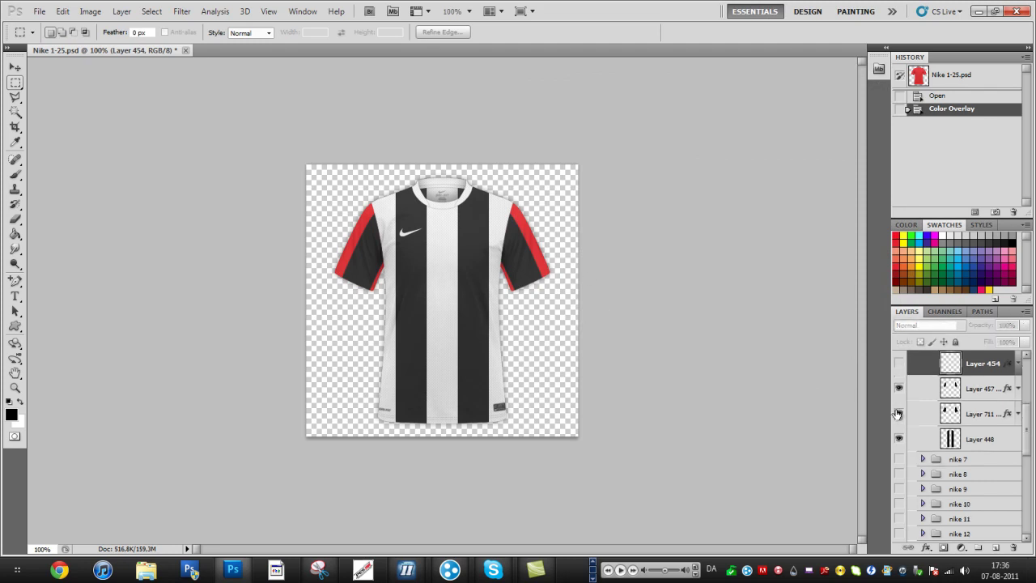
Step: Give Layer 457 a white ffffff Color Overlay so the sleeve panels turn white
double_click(958, 389)
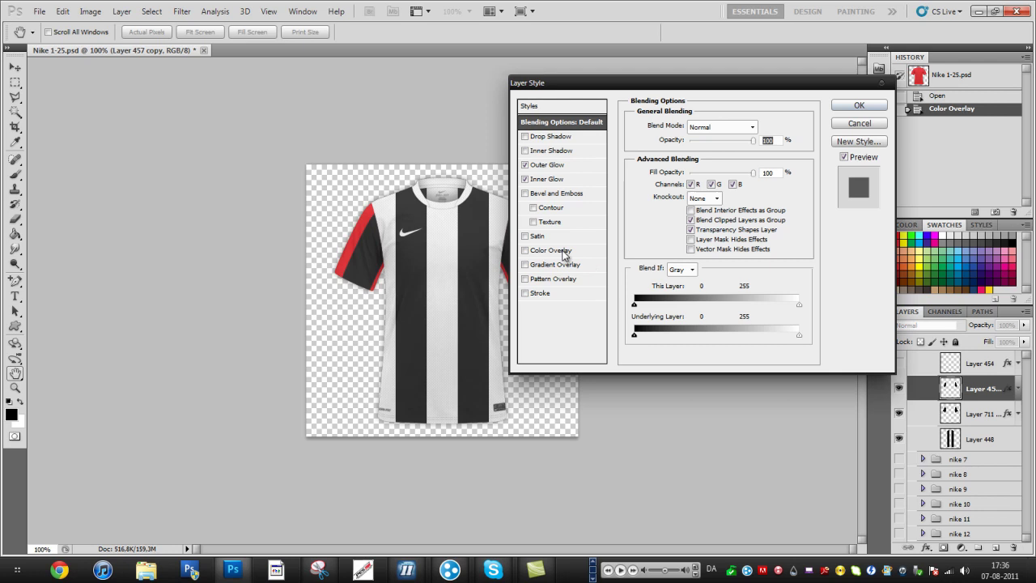
click(565, 253)
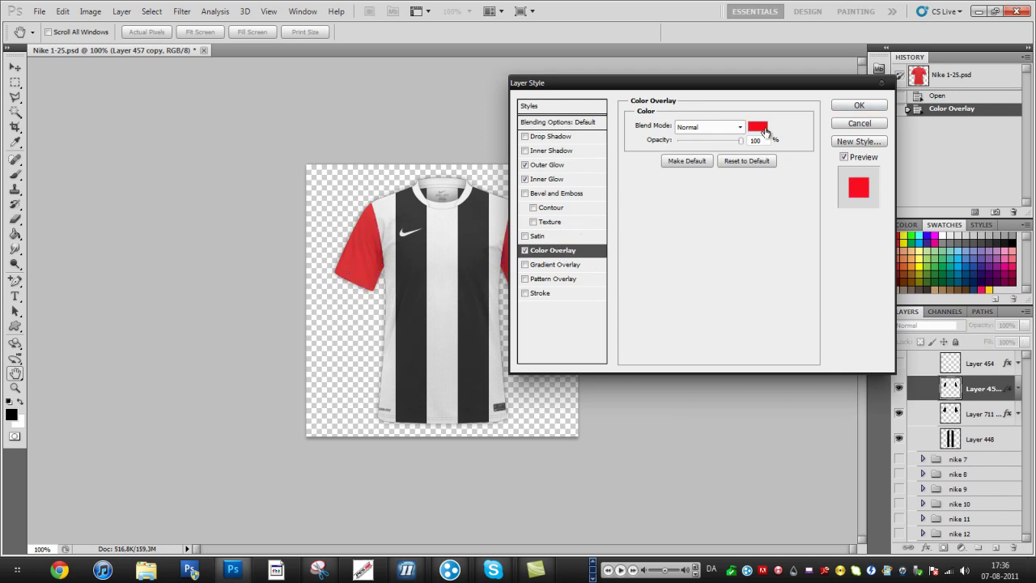
click(763, 131)
drag(583, 174, 474, 108)
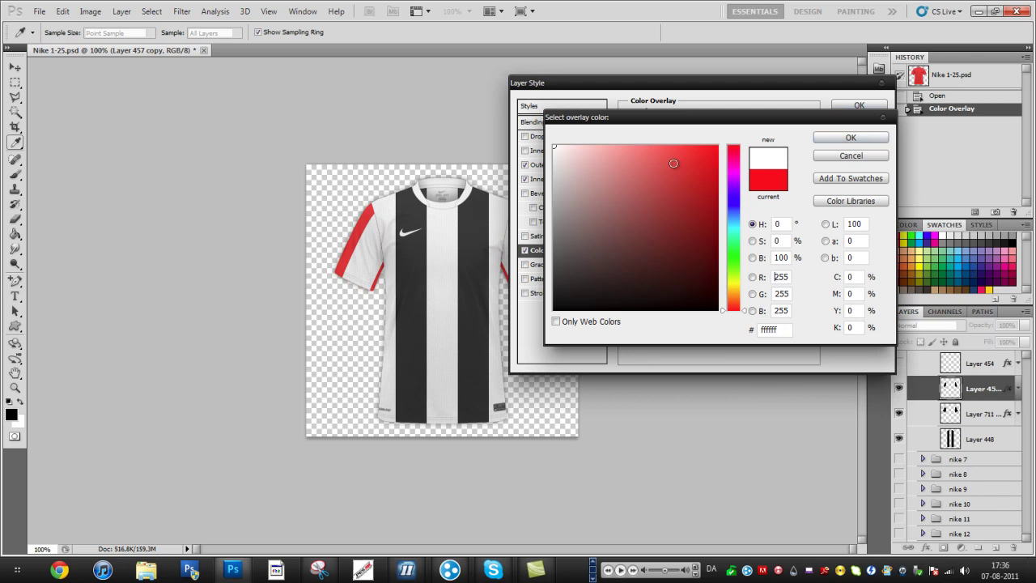
click(849, 139)
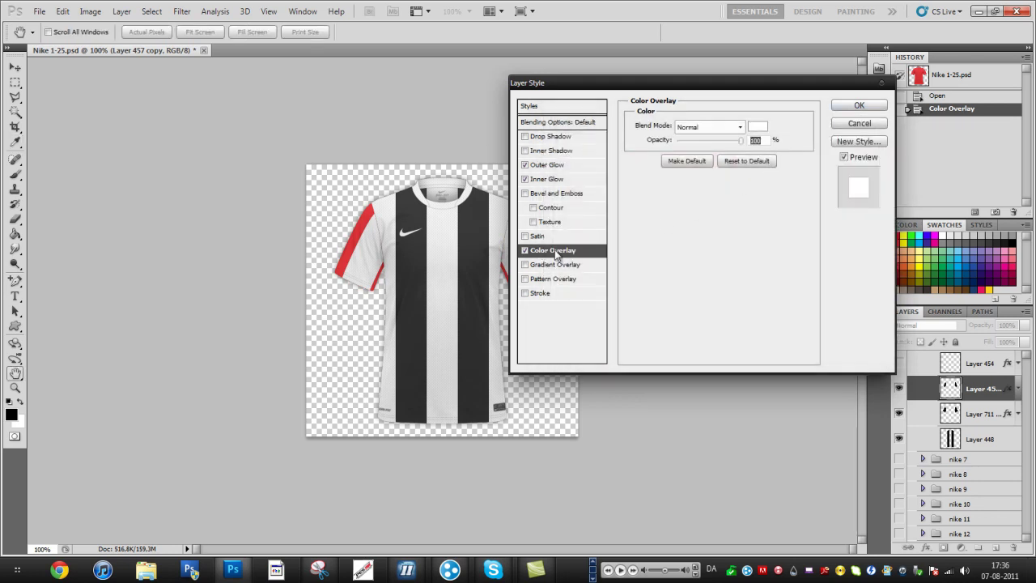
click(758, 127)
drag(715, 159, 496, 96)
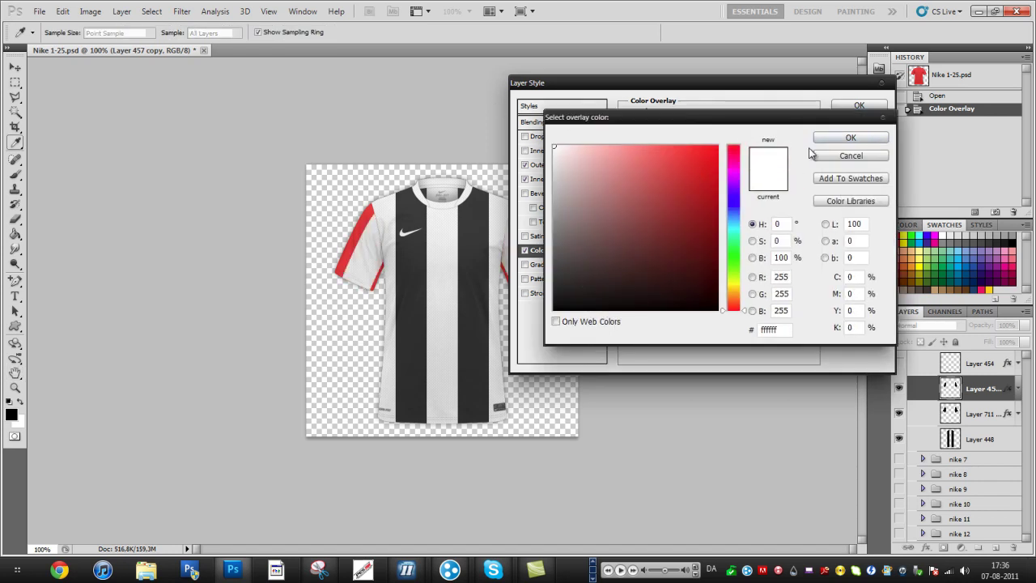
click(849, 137)
click(858, 105)
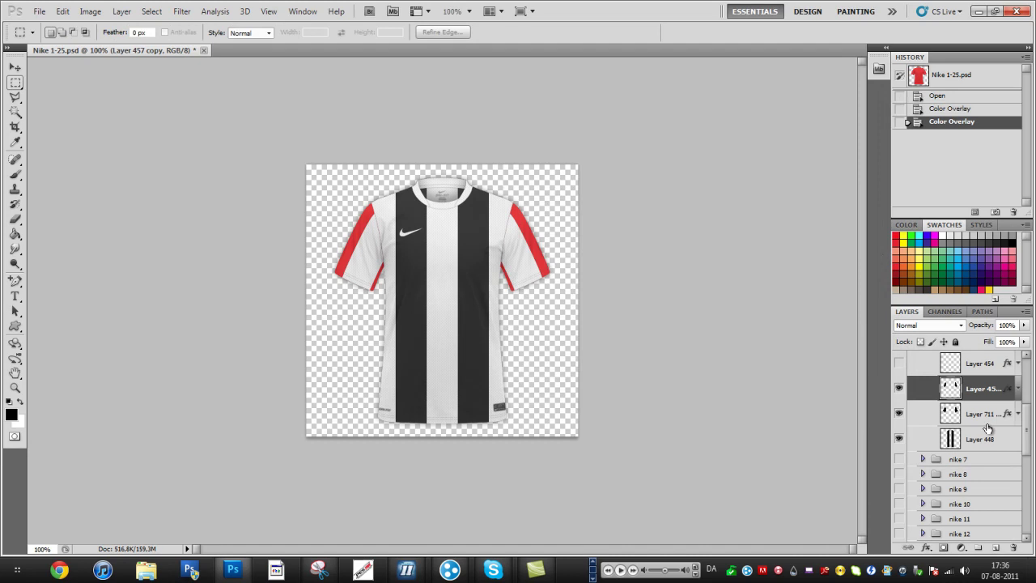
Step: Give Layer 711 a dark blue 004a80 Color Overlay sampled from the Swatches panel
double_click(988, 424)
click(566, 251)
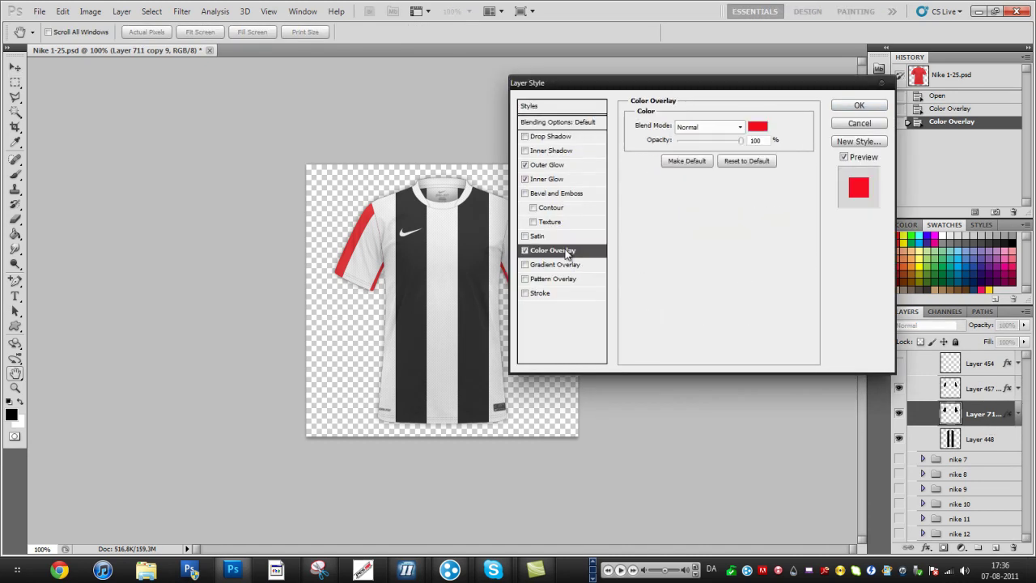
click(757, 126)
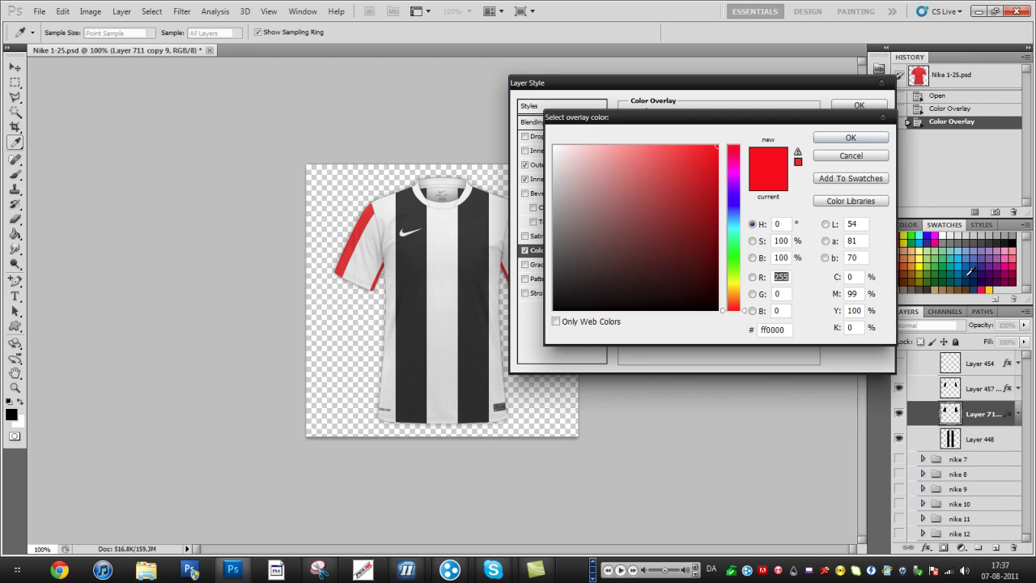
click(965, 275)
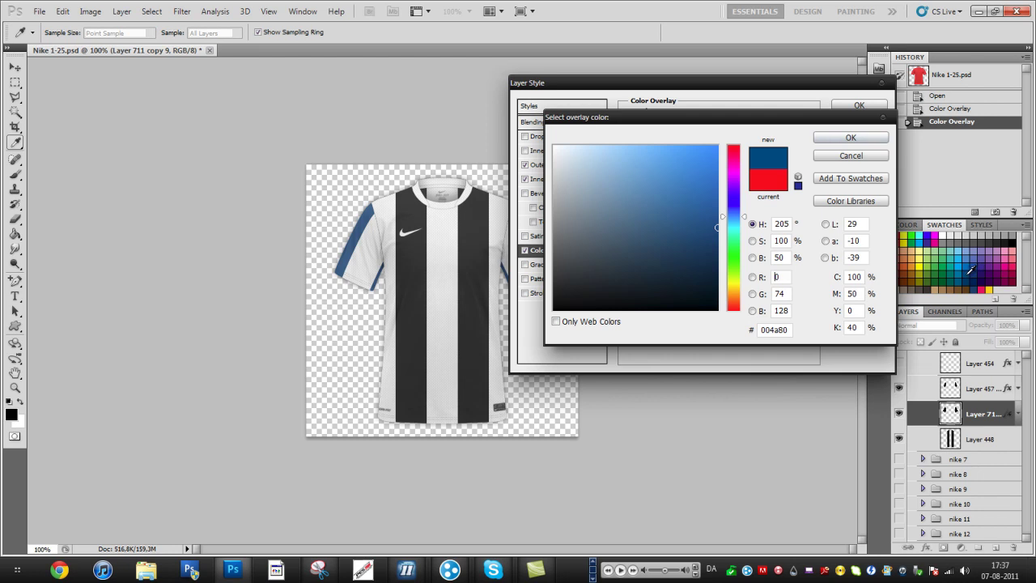
click(817, 143)
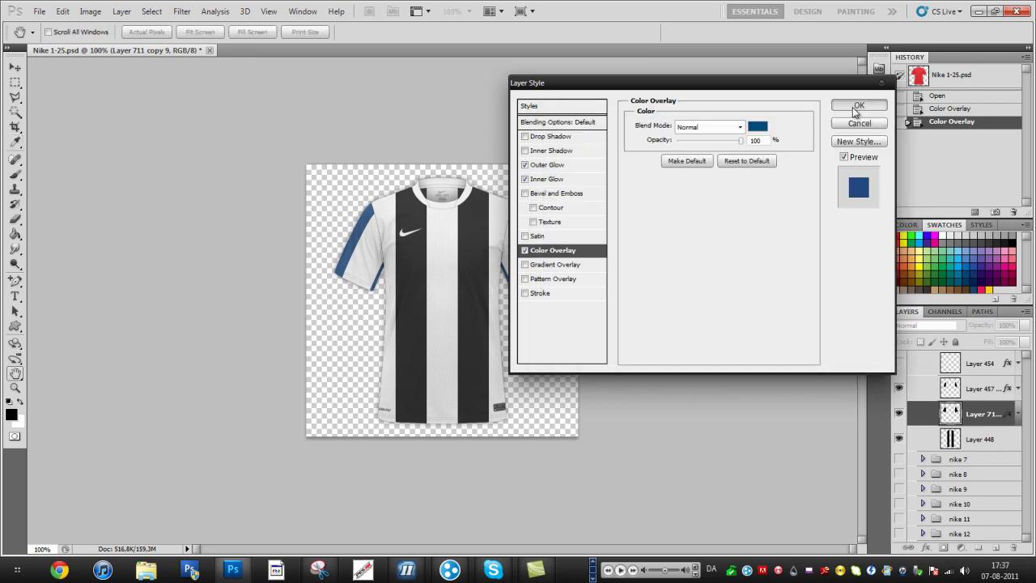
click(859, 106)
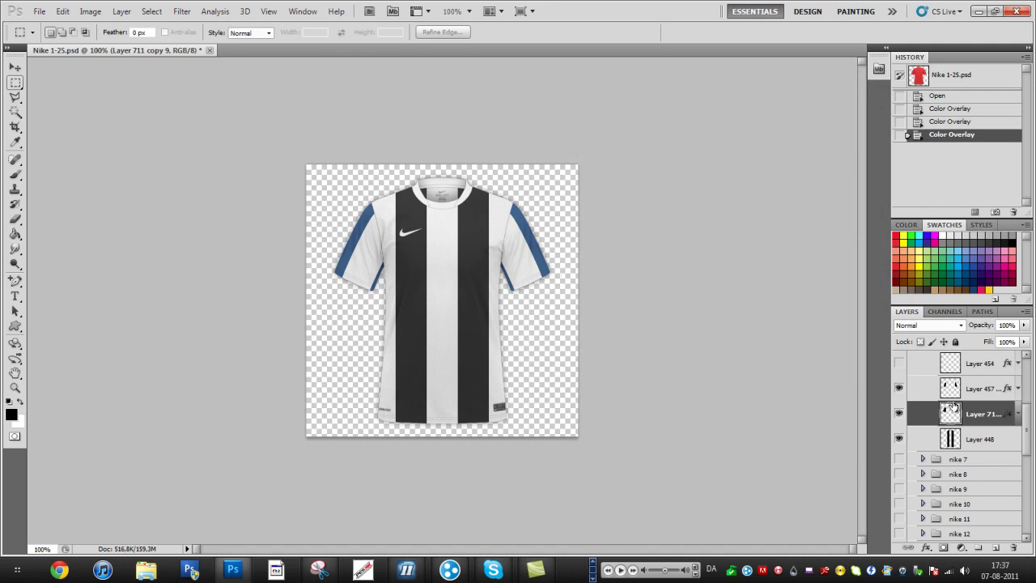
Step: Preview a red overlay on the Layer 448 stripes, then discard the change
double_click(1006, 445)
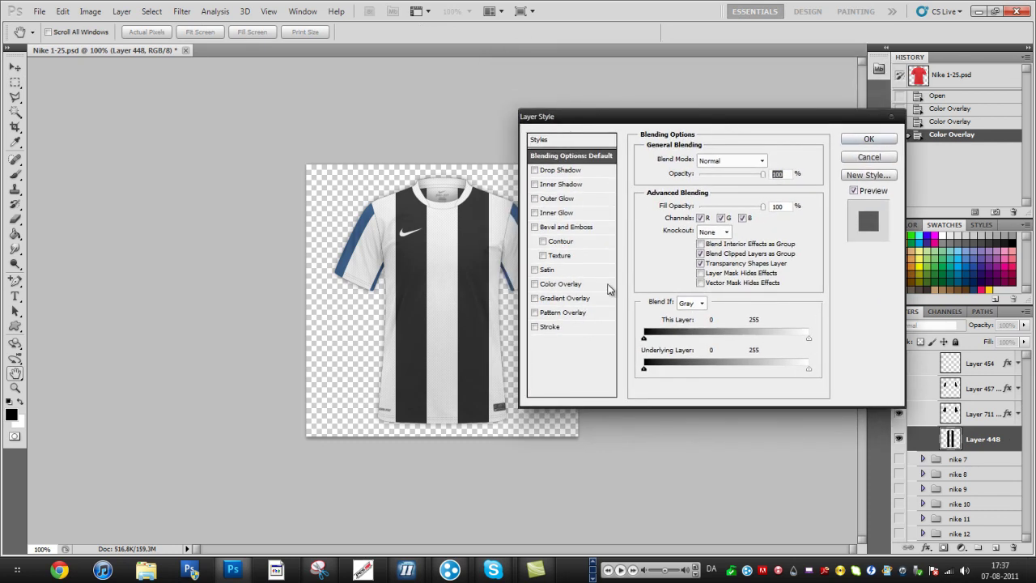
click(536, 286)
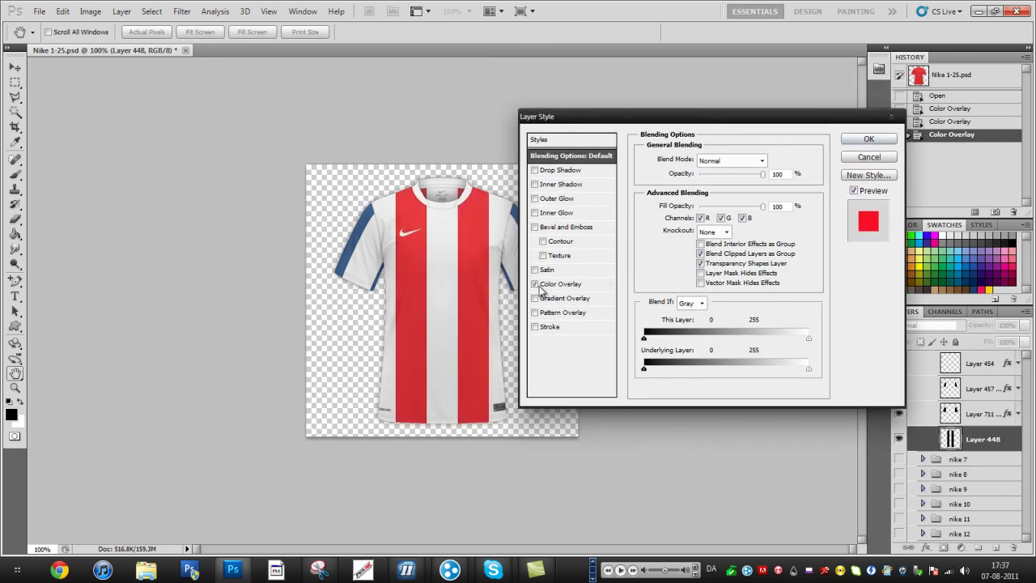
click(535, 285)
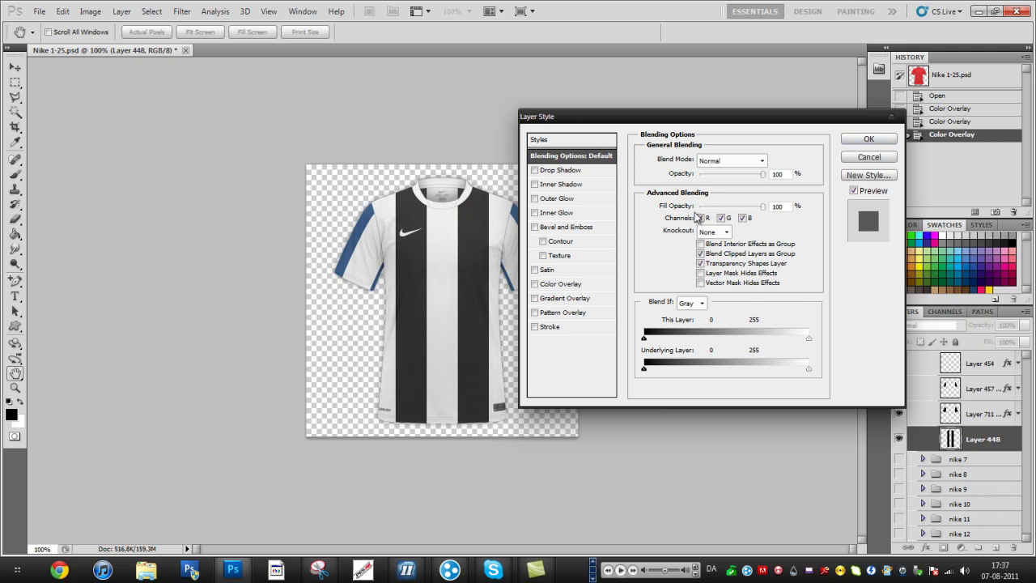
click(868, 157)
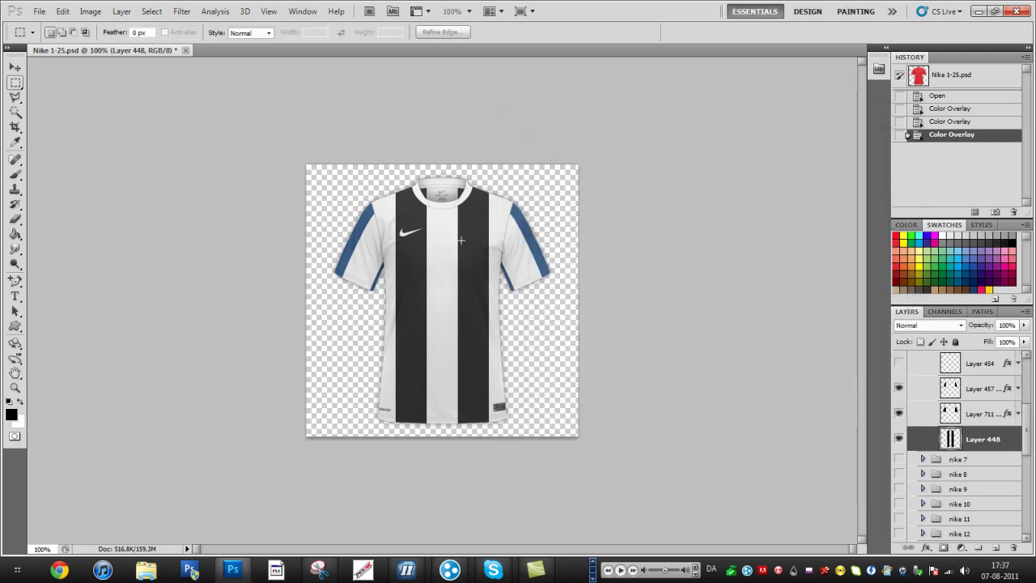
Step: Give the shirt shape layer a dark blue 004a80 Color Overlay from Swatches
scroll(1003, 470, down, 10)
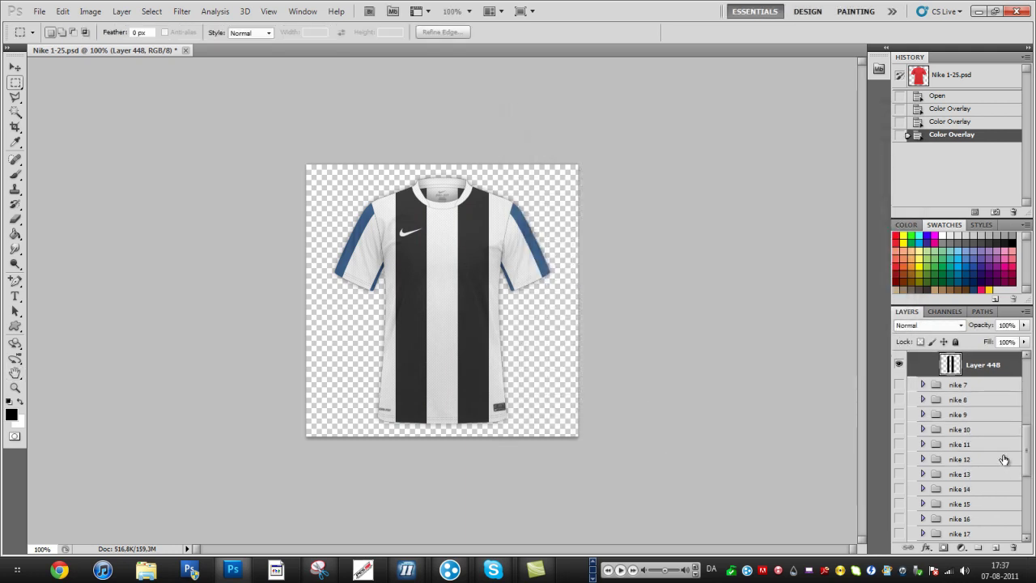
double_click(983, 493)
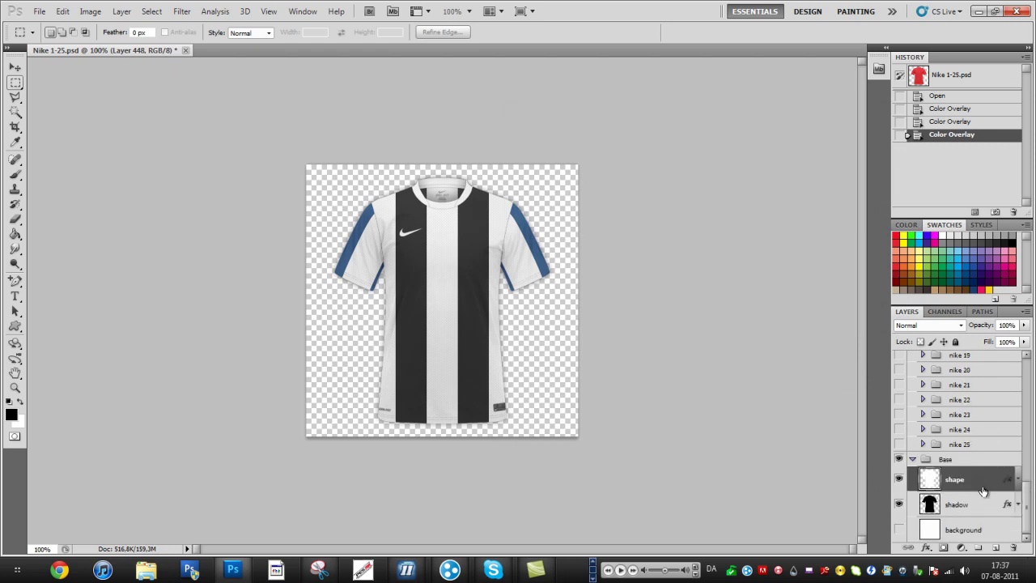
click(564, 285)
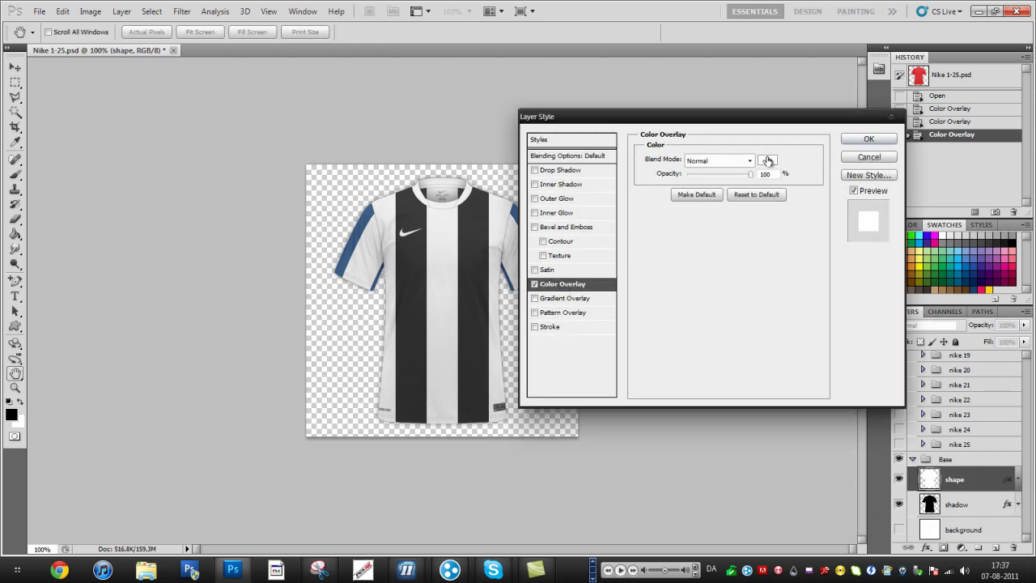
click(765, 173)
click(965, 277)
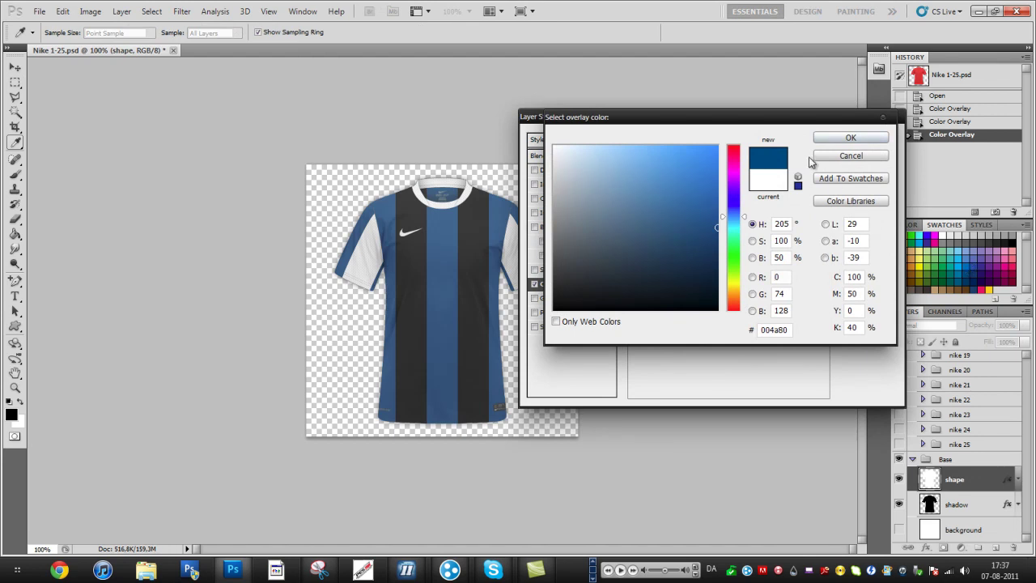
click(850, 137)
click(866, 139)
Step: Give the Layer 448 stripes a white ffffff Color Overlay
scroll(964, 424, up, 5)
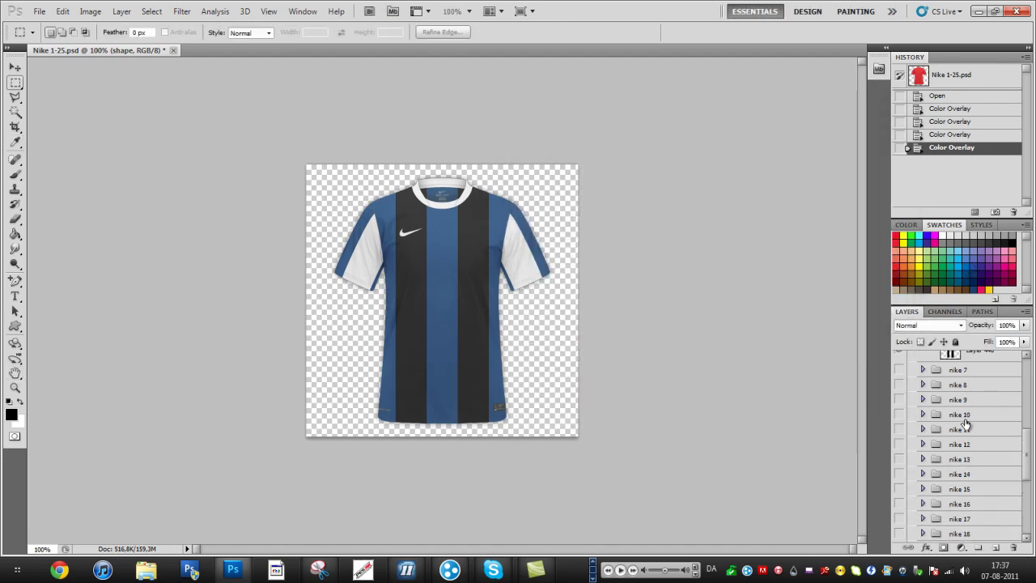
scroll(964, 424, up, 2)
double_click(983, 394)
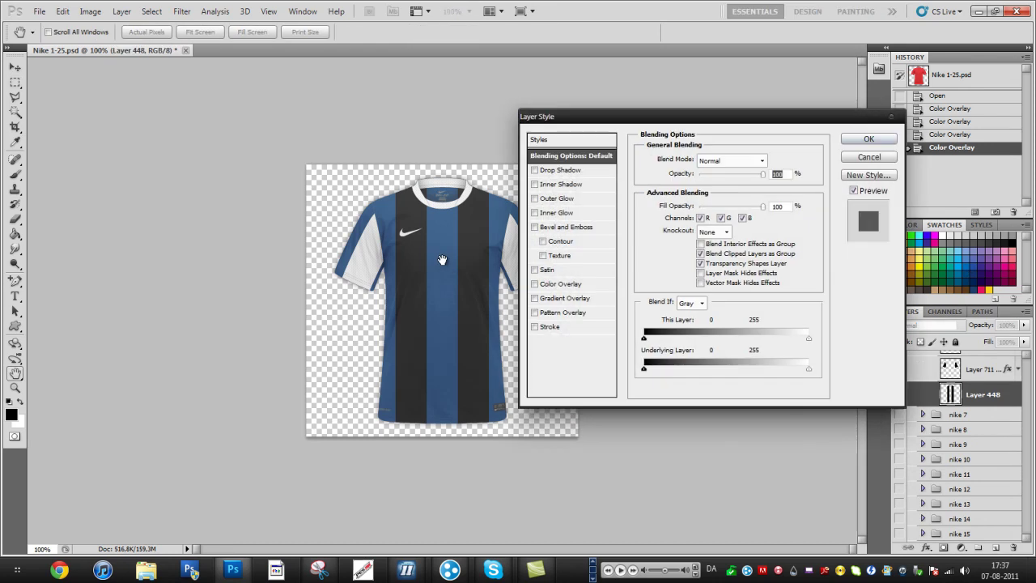
click(593, 285)
click(766, 161)
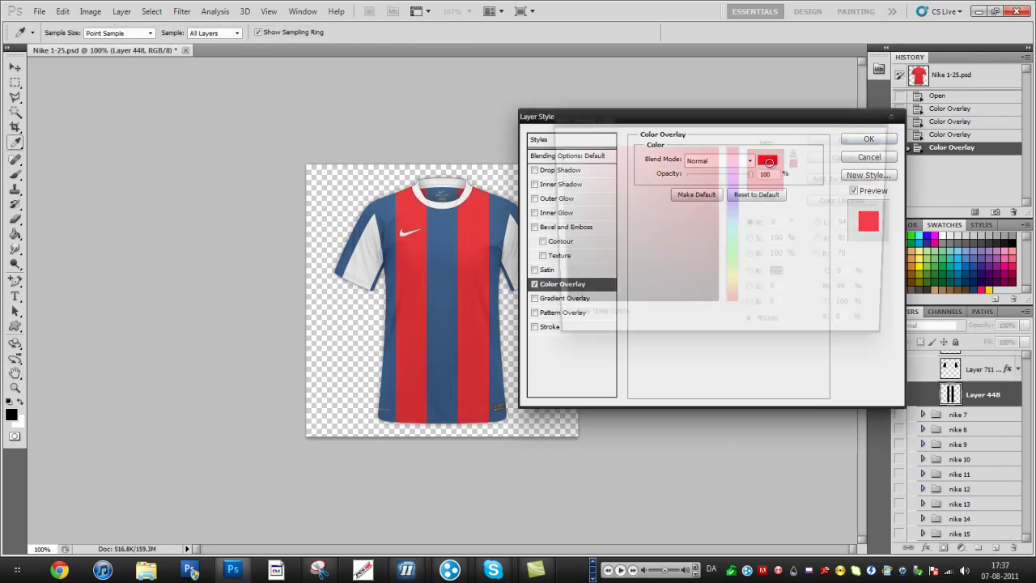
drag(642, 219, 445, 41)
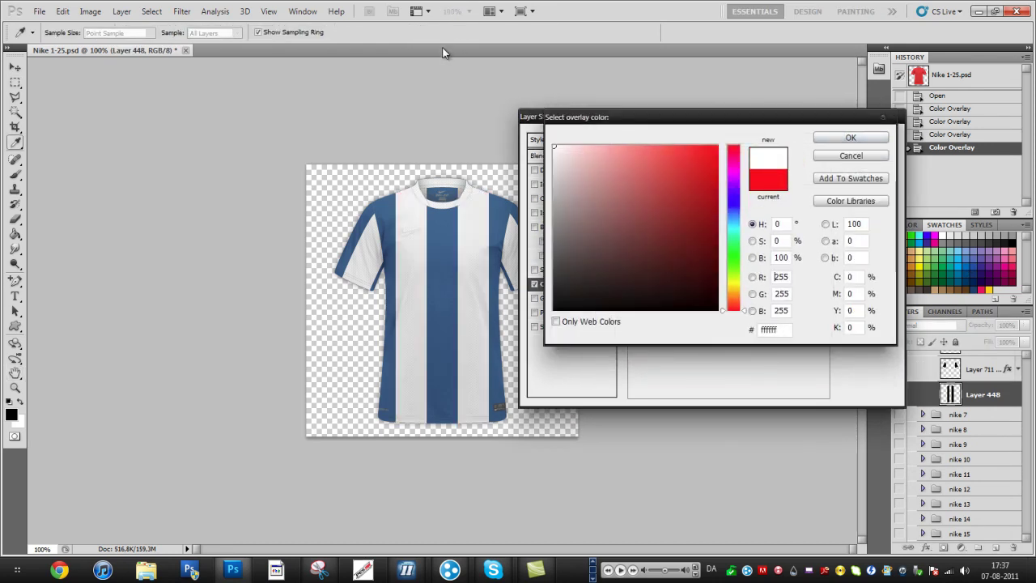
click(816, 135)
click(859, 138)
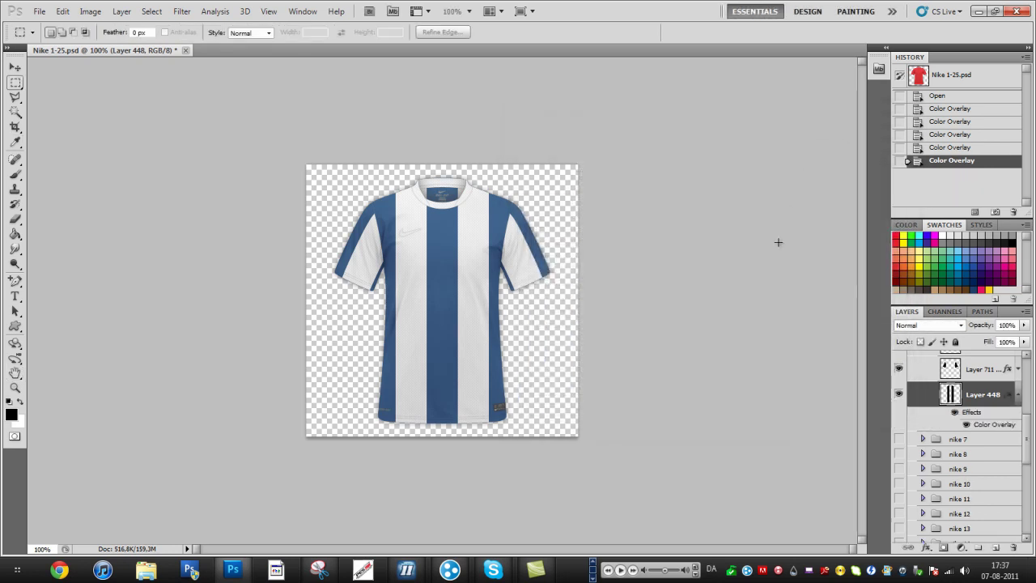
scroll(963, 408, up, 2)
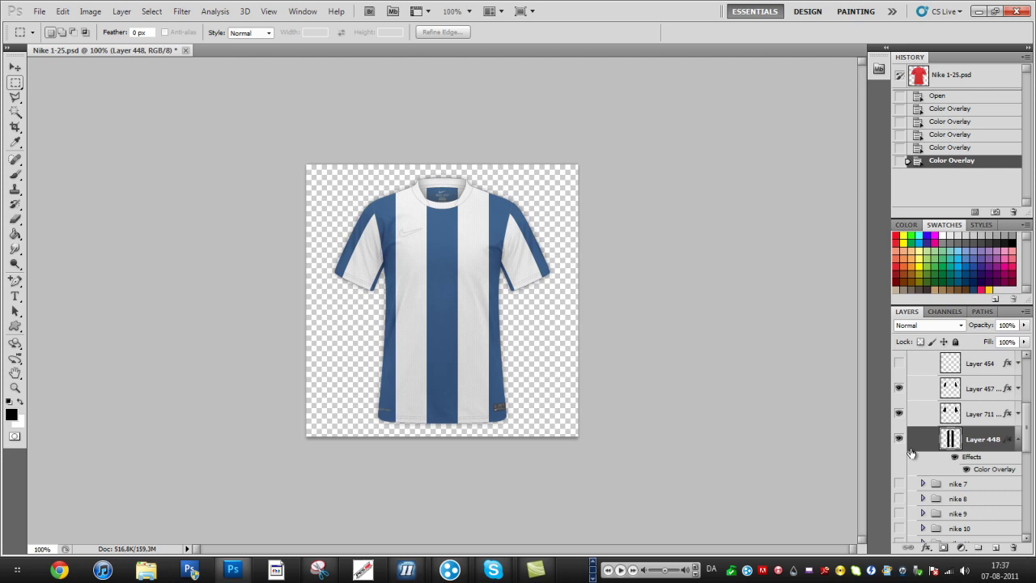
scroll(915, 453, up, 2)
Step: Give the swoosh layer in the logos group a dark blue 004a80 Color Overlay, then open the collar group
click(932, 388)
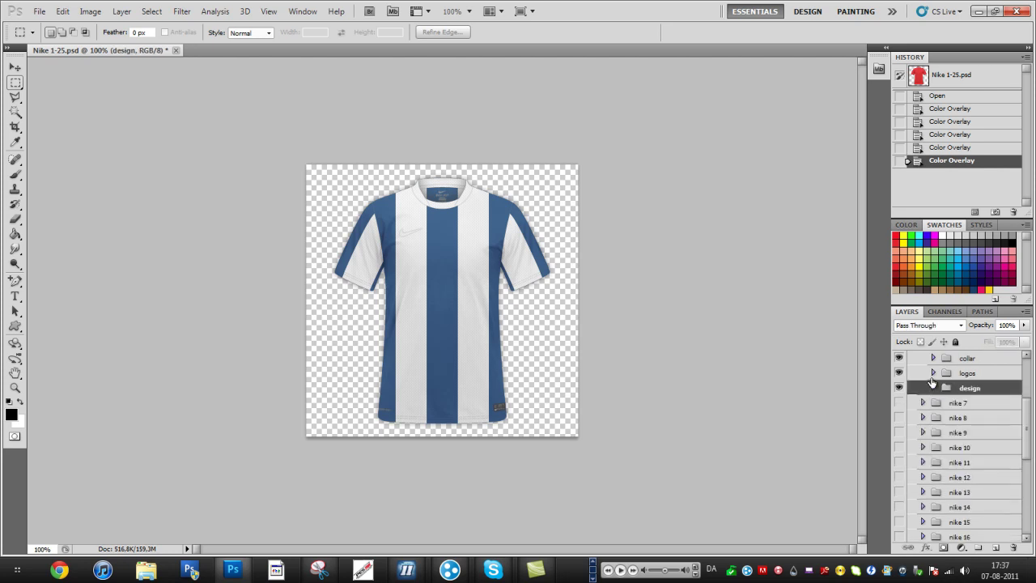
click(932, 373)
click(974, 402)
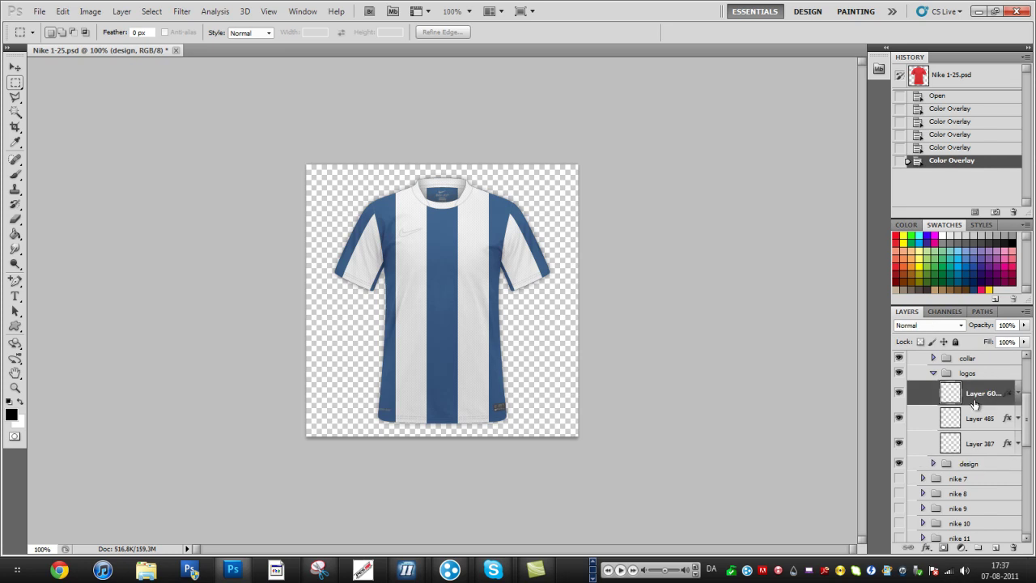
double_click(974, 403)
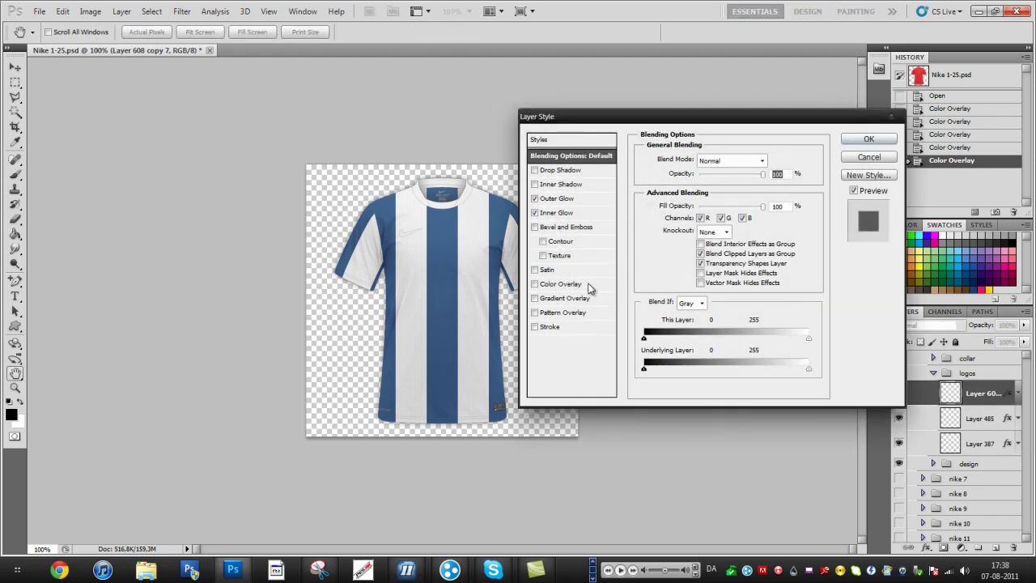
click(562, 284)
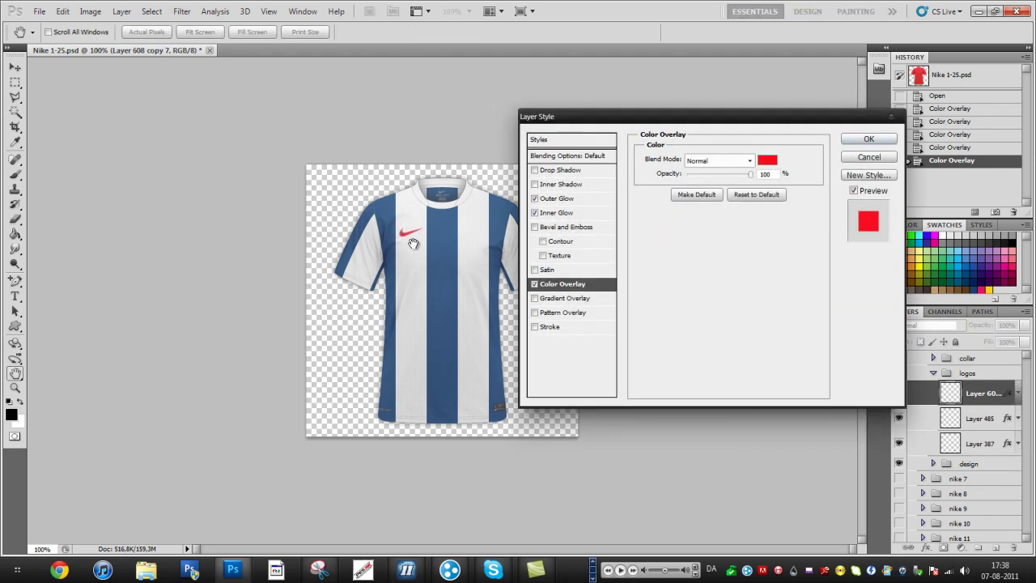
click(767, 160)
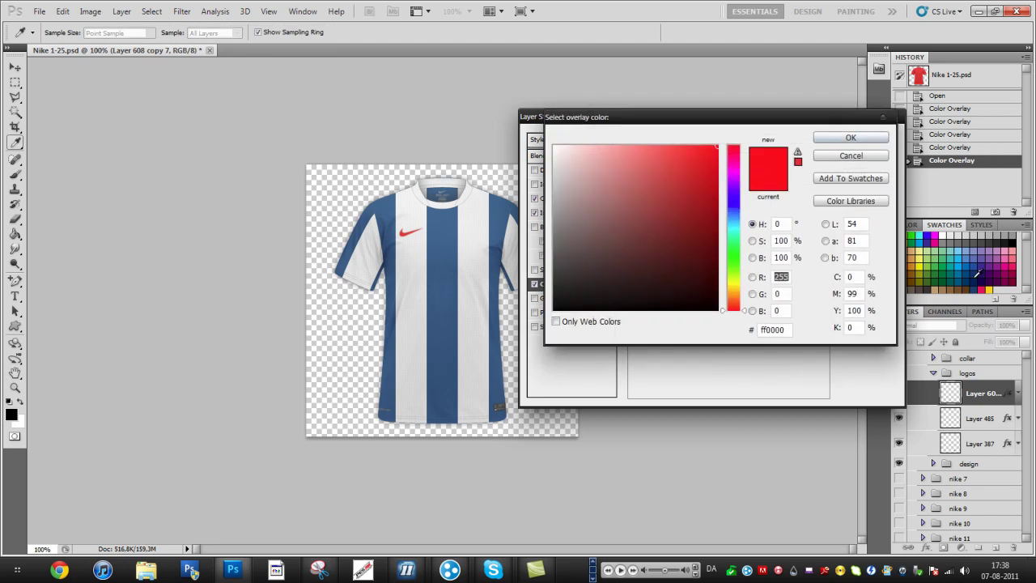
click(965, 273)
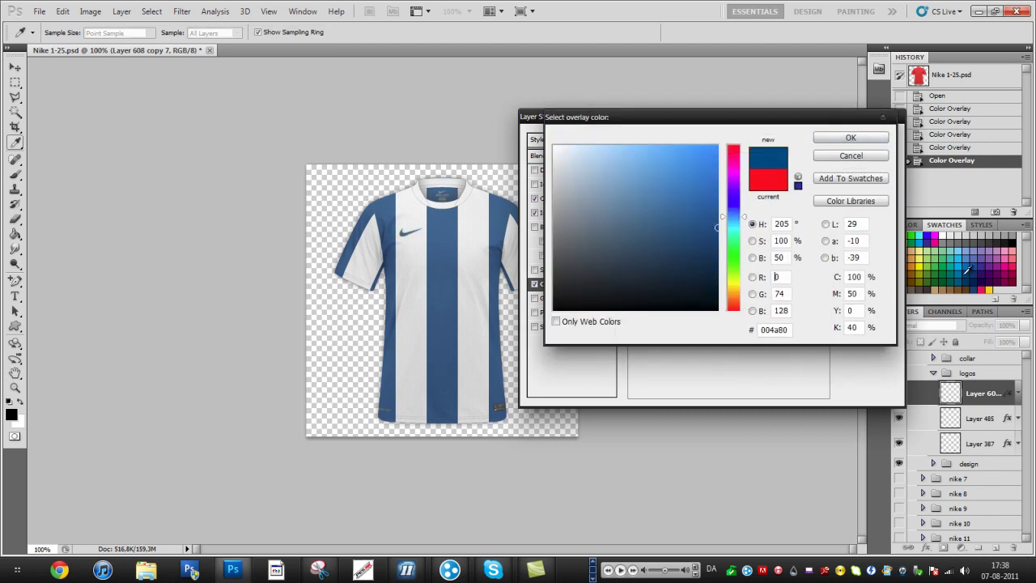
click(850, 138)
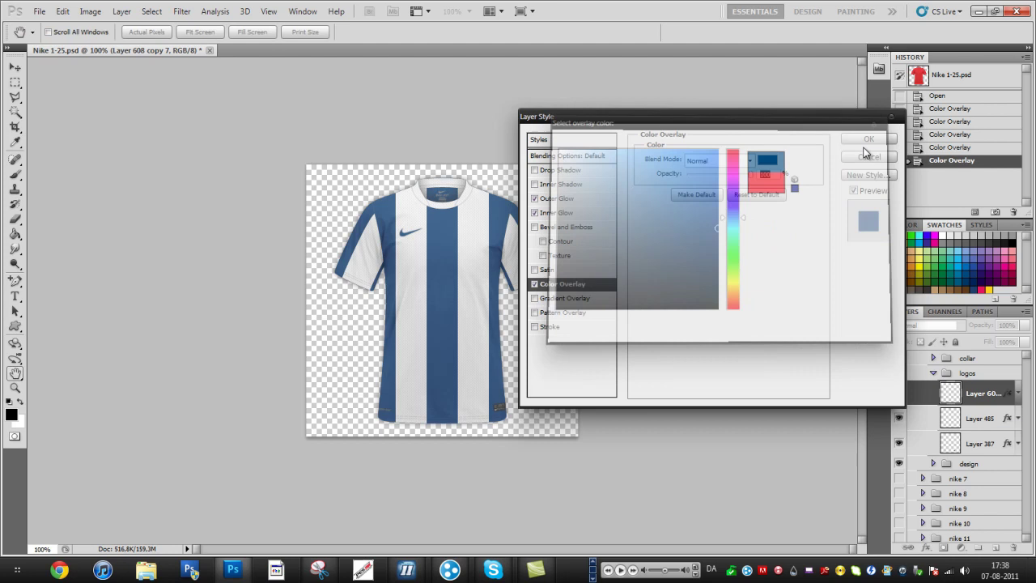
click(874, 137)
scroll(919, 427, up, 1)
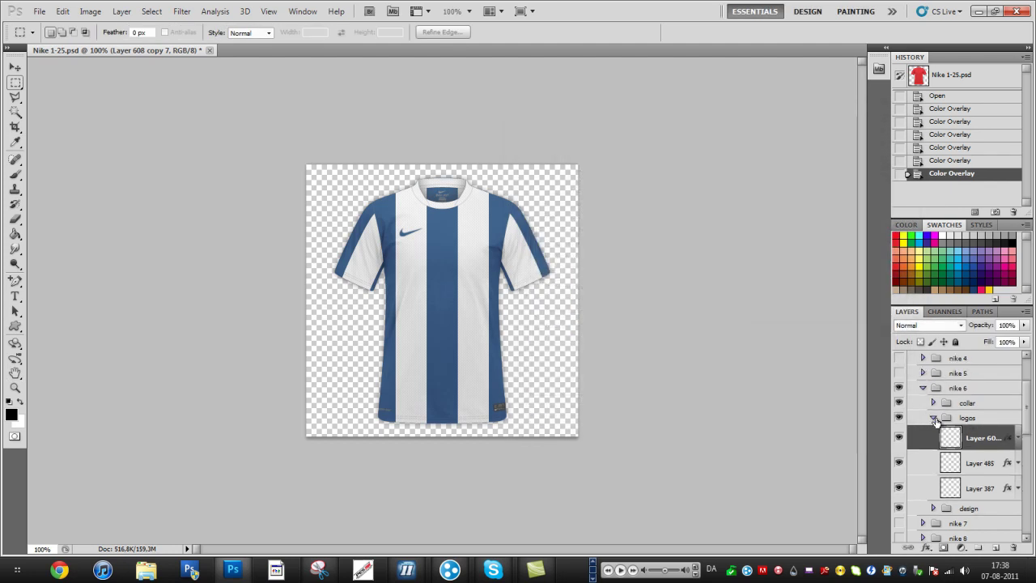
click(932, 418)
click(932, 402)
Step: Give collar Layer 447 a dark blue 004a80 Color Overlay from Swatches
scroll(951, 424, down, 2)
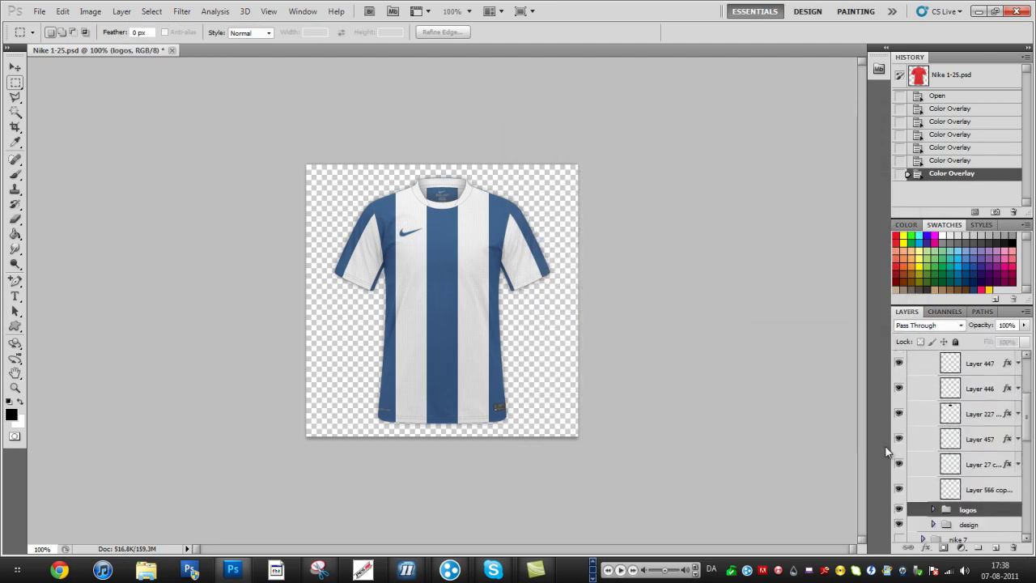
scroll(946, 453, down, 1)
scroll(946, 453, up, 2)
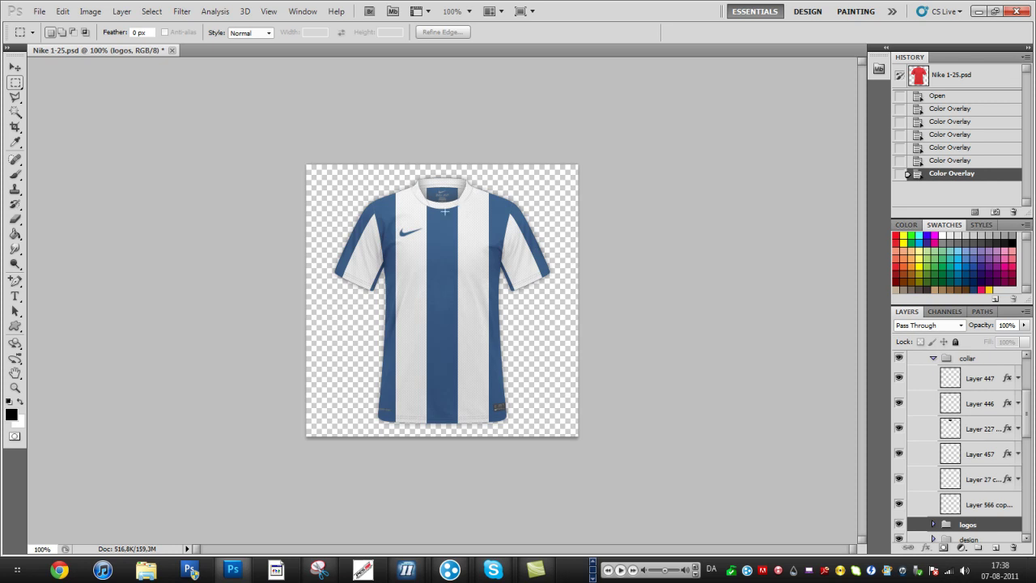
double_click(971, 390)
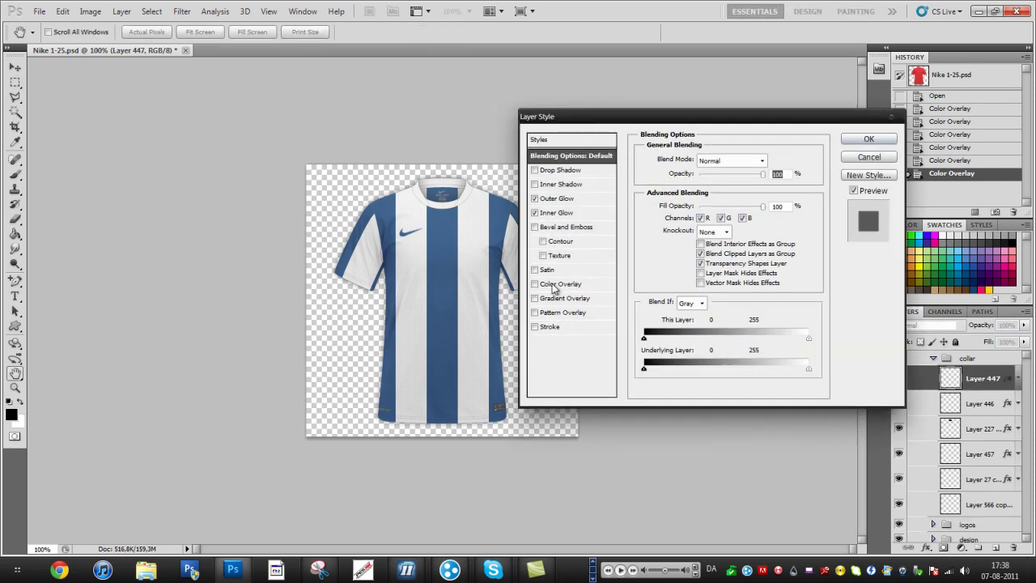
click(559, 284)
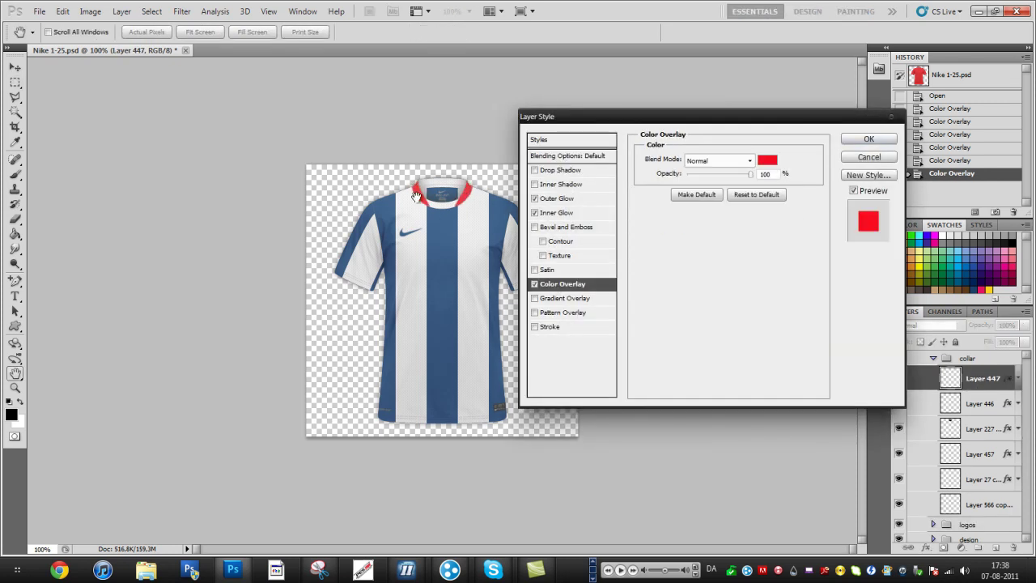
click(766, 160)
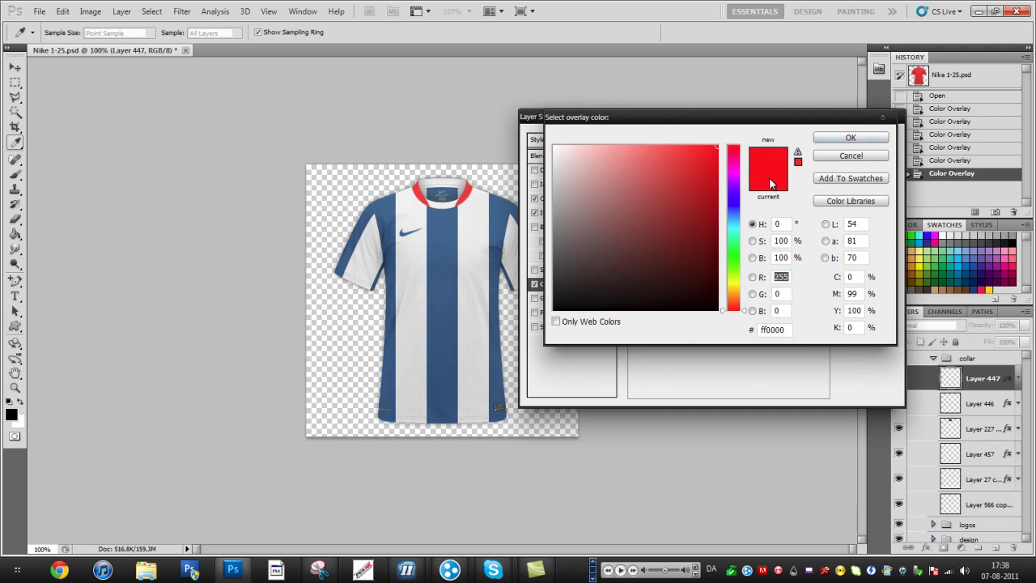
click(963, 274)
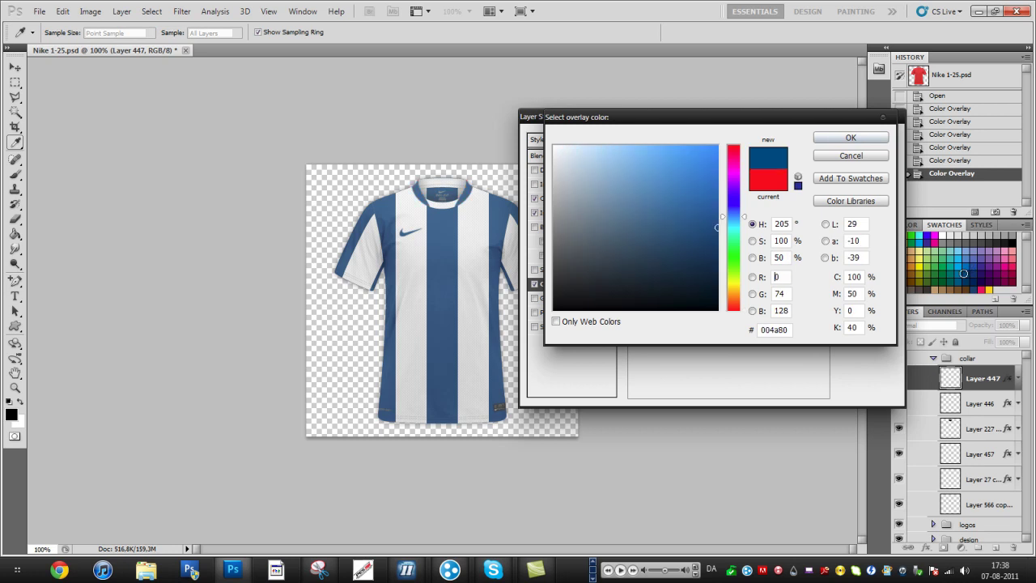
click(850, 137)
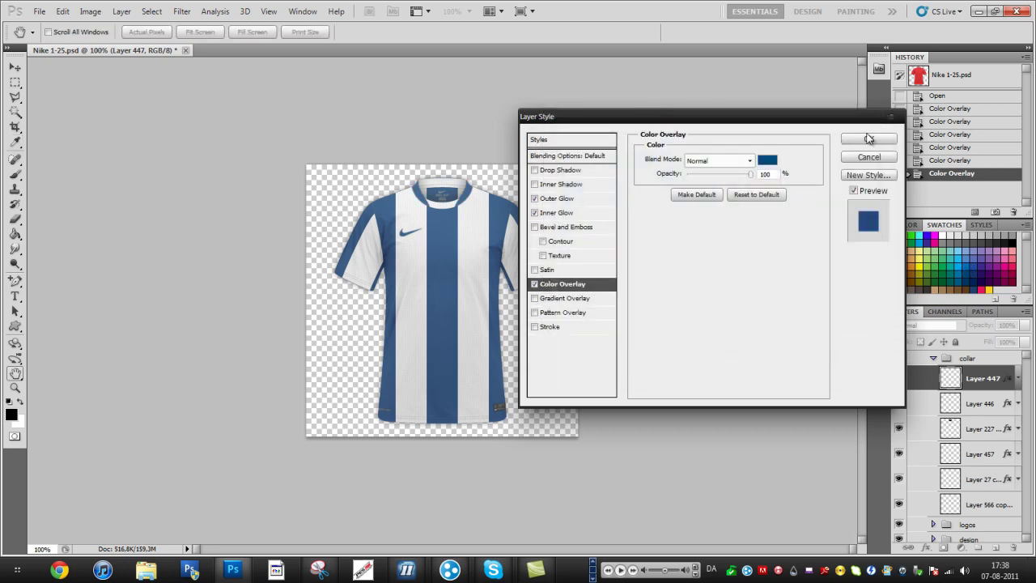
click(870, 134)
Step: Try a Color Overlay on Layer 446, then confirm its style with the overlay off
scroll(971, 405, down, 1)
double_click(1008, 388)
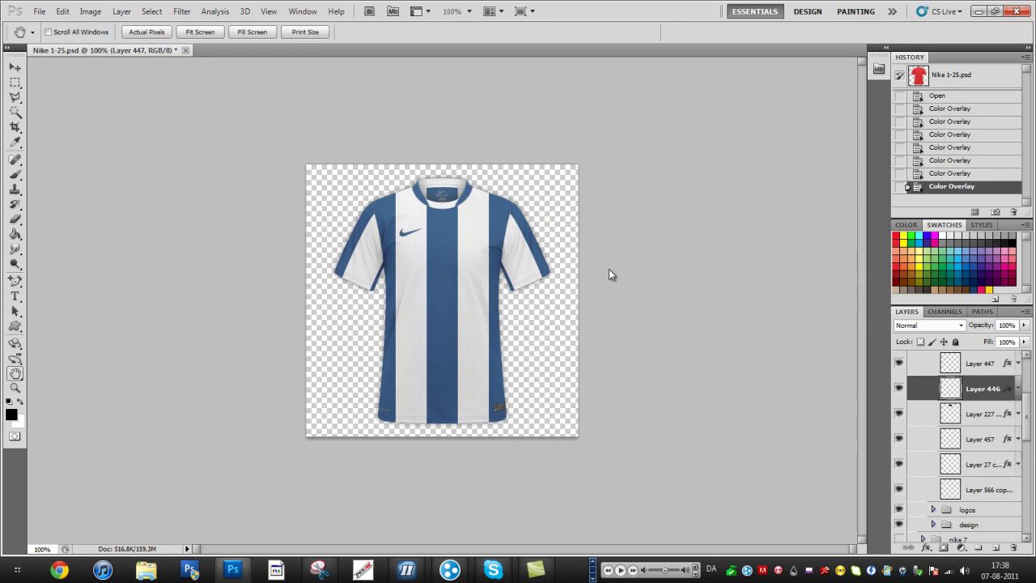
click(556, 283)
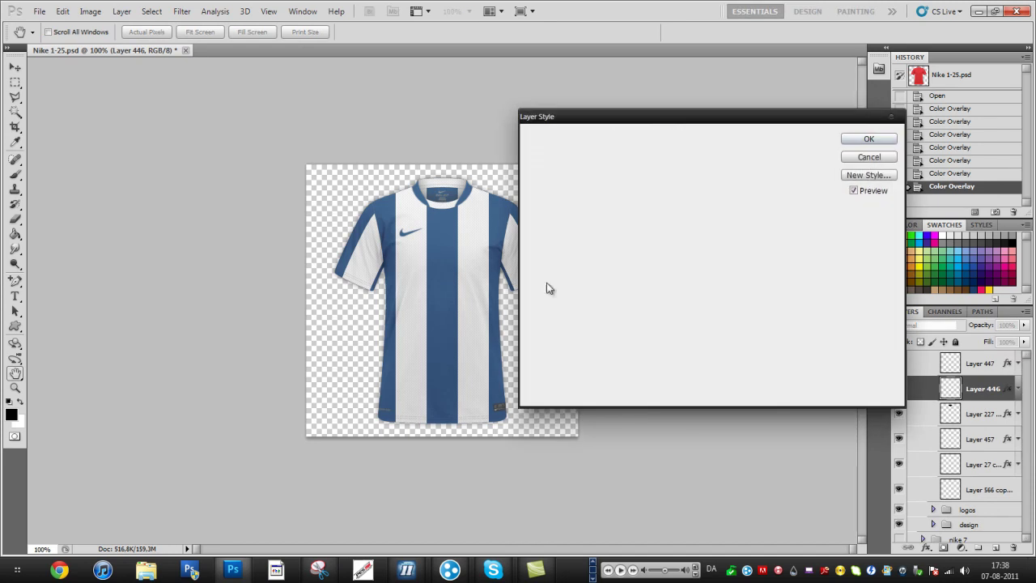
click(535, 284)
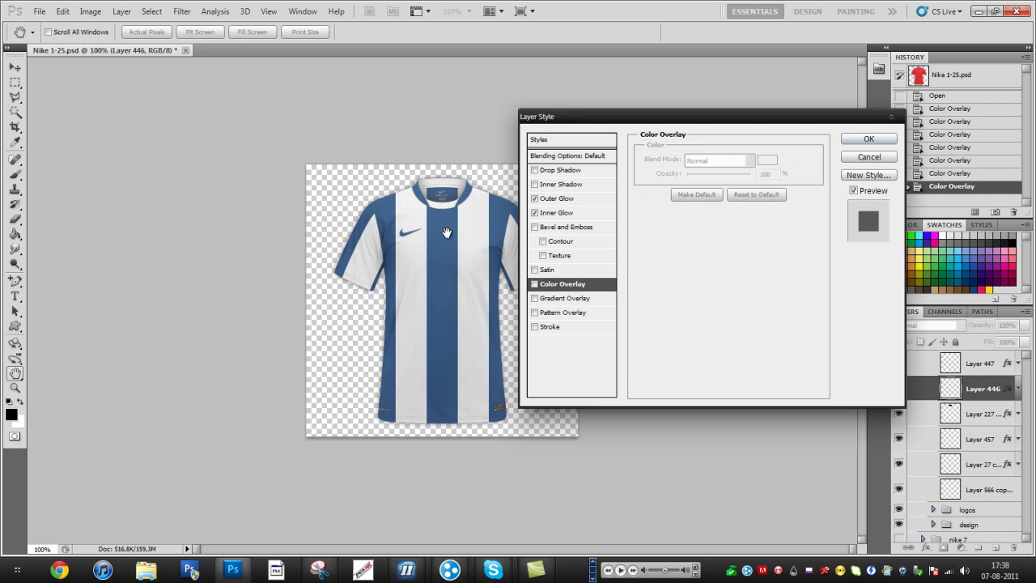
click(865, 139)
scroll(967, 427, down, 1)
scroll(967, 428, down, 1)
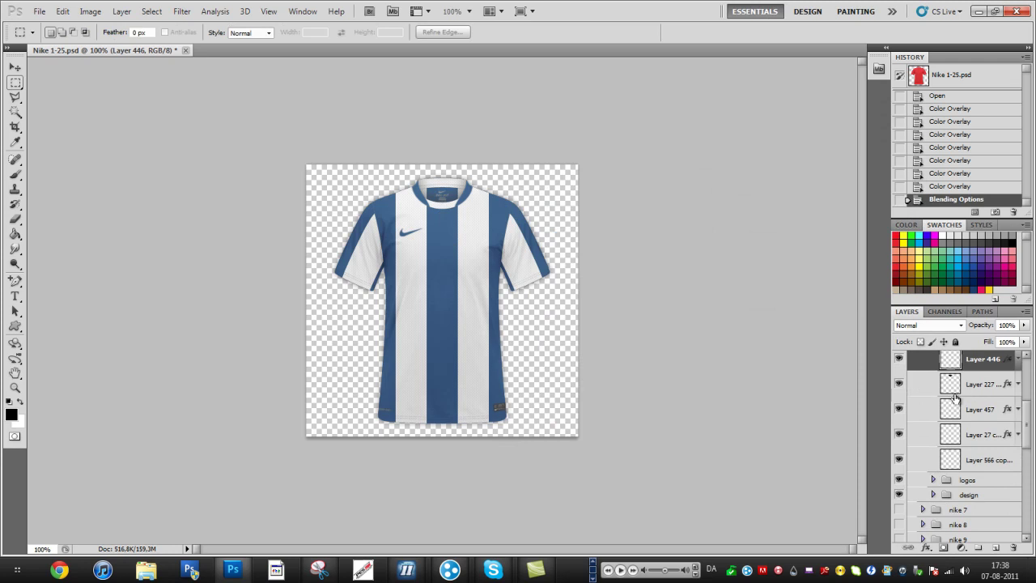
Step: Make Layer 227 visible and give Layer 457 a white Color Overlay
click(898, 385)
double_click(978, 421)
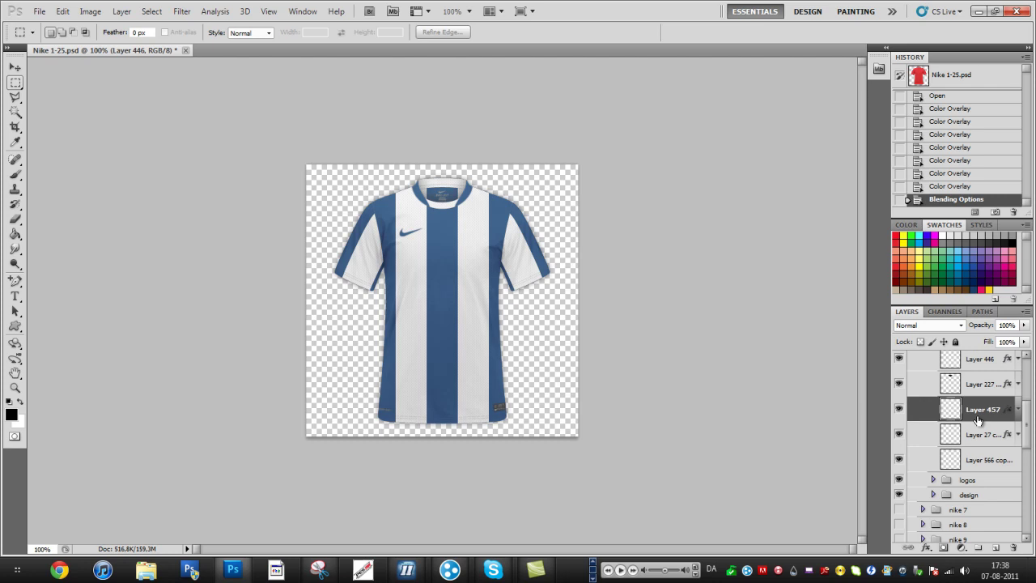
click(569, 285)
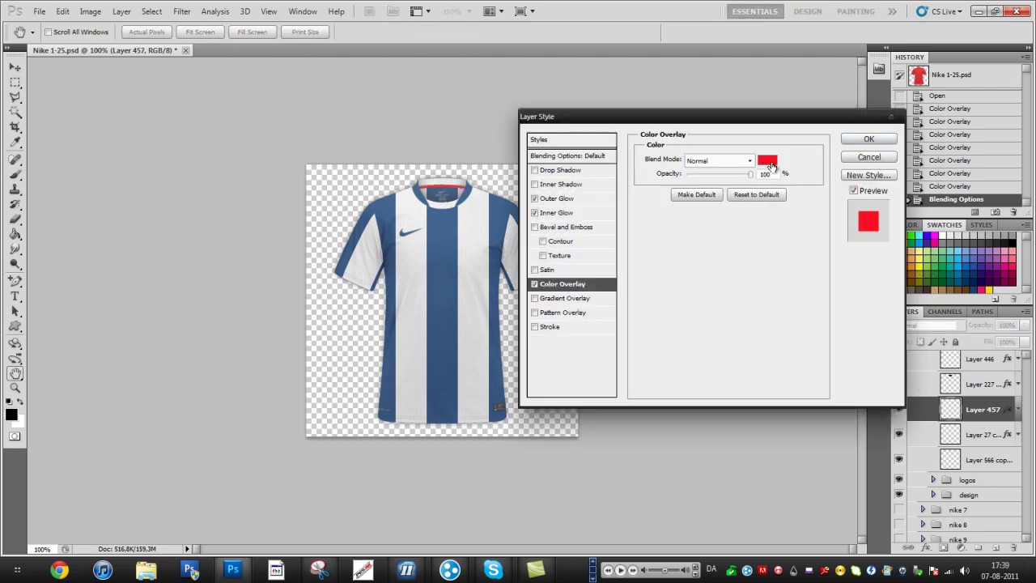
click(771, 166)
drag(598, 167, 546, 129)
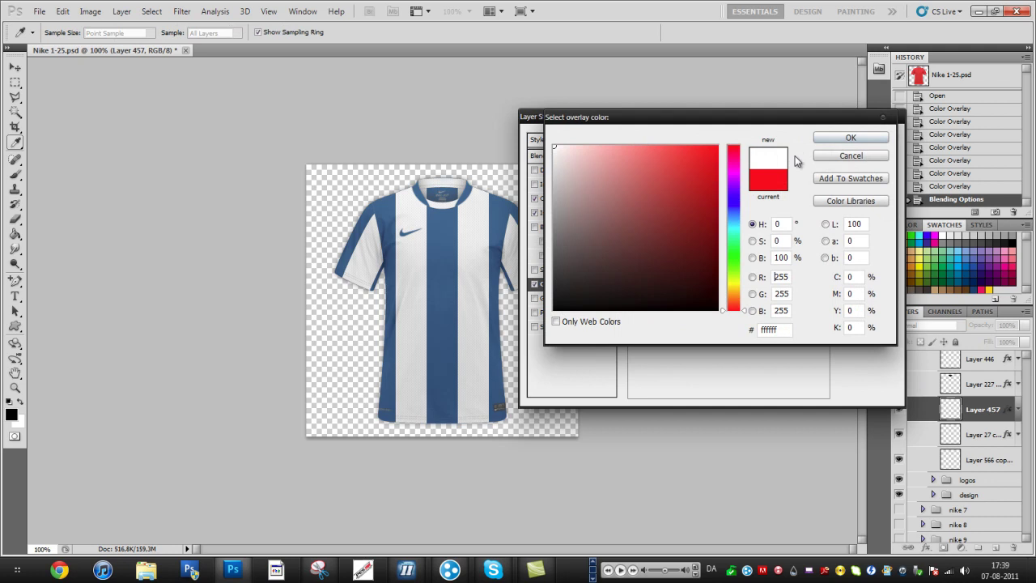
click(850, 139)
click(872, 139)
Step: Give Layer 27 copy 8 a navy 004a80 Color Overlay and collapse the collar group
click(981, 442)
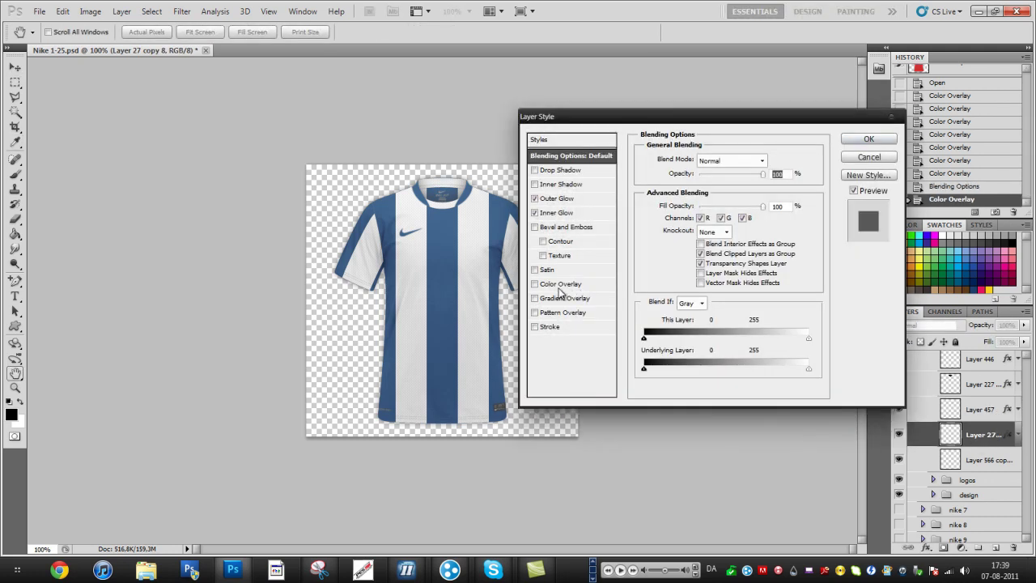
click(561, 287)
click(768, 162)
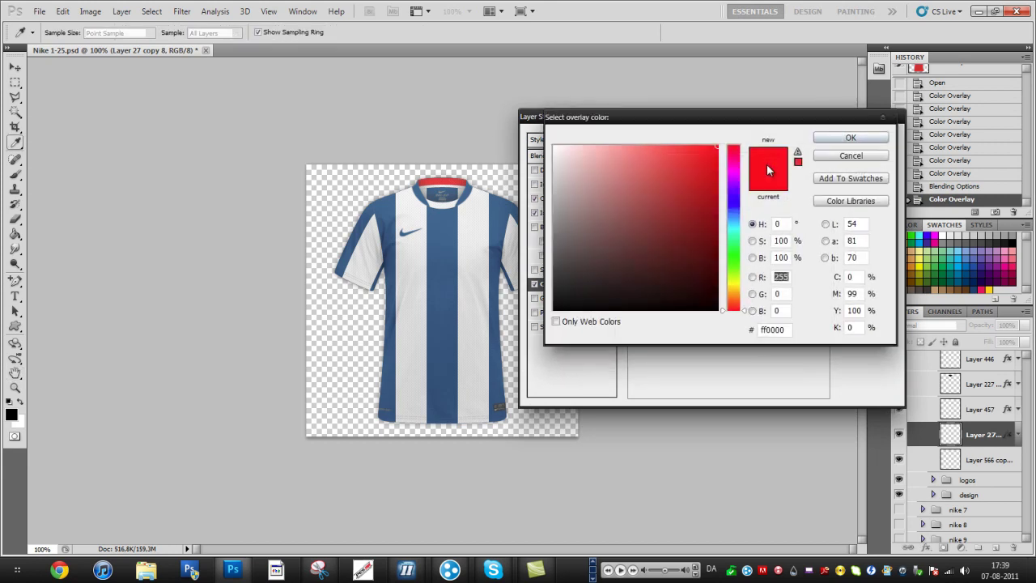
click(935, 281)
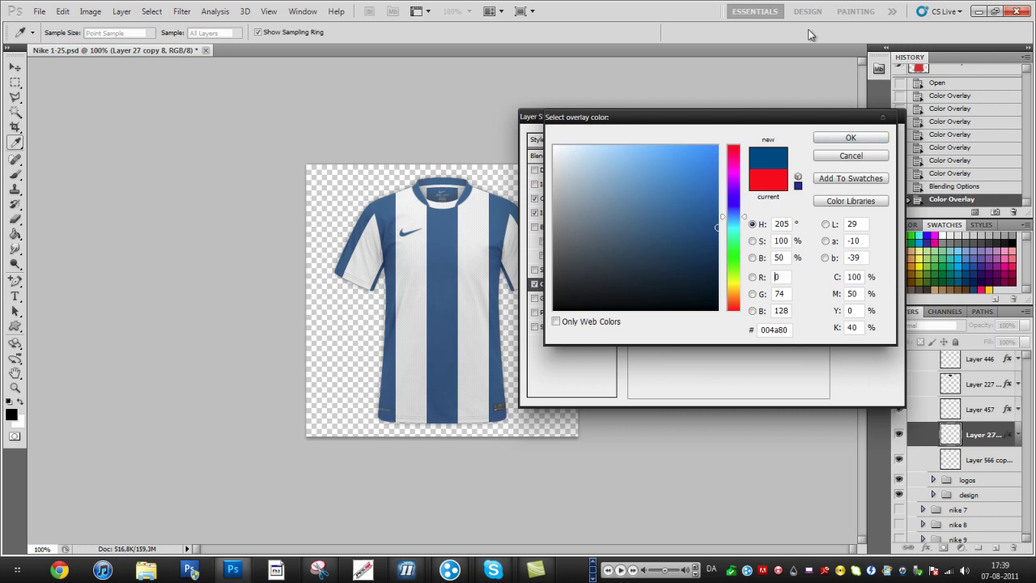
click(850, 138)
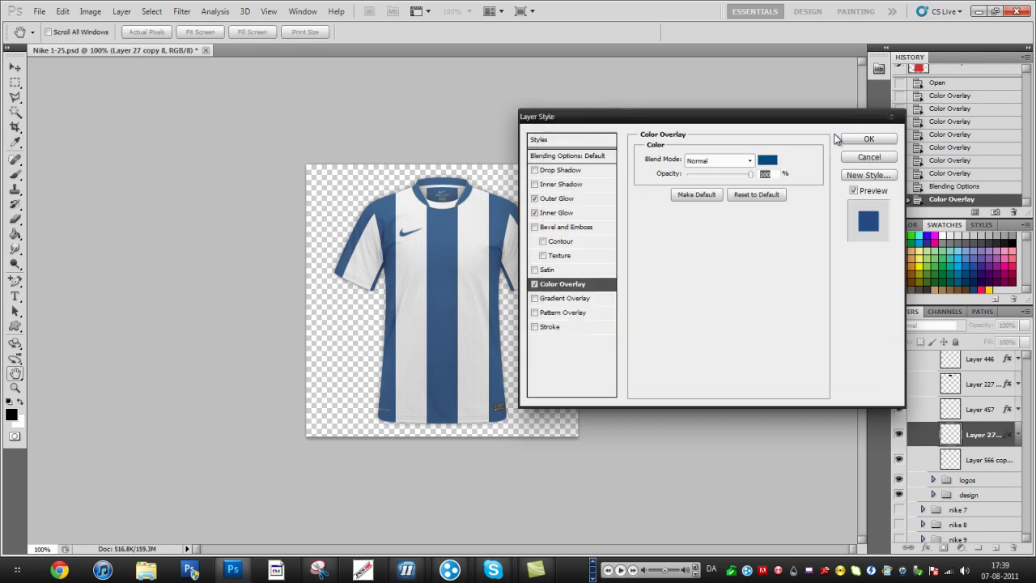
click(872, 139)
scroll(962, 394, down, 1)
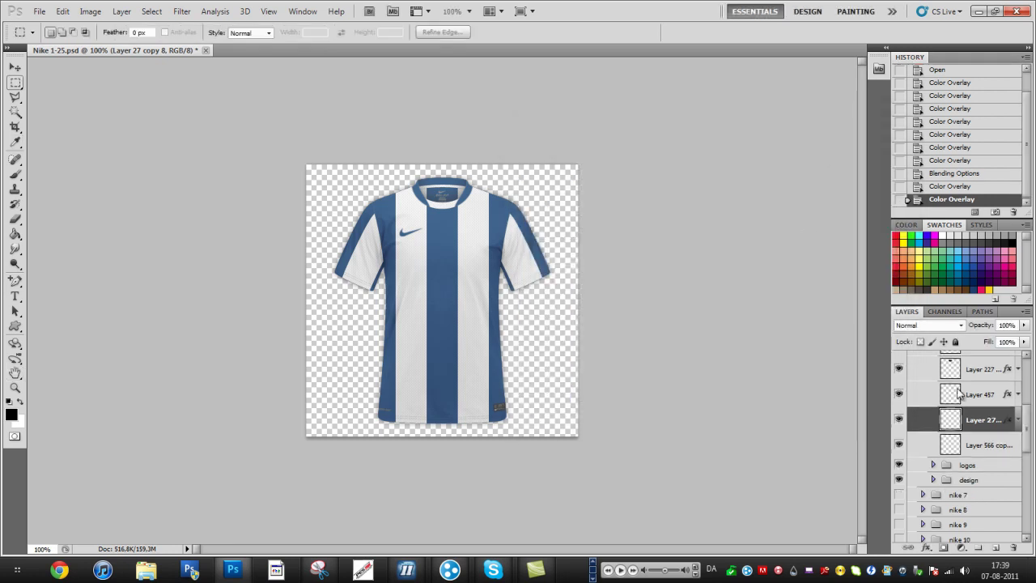
scroll(926, 454, down, 1)
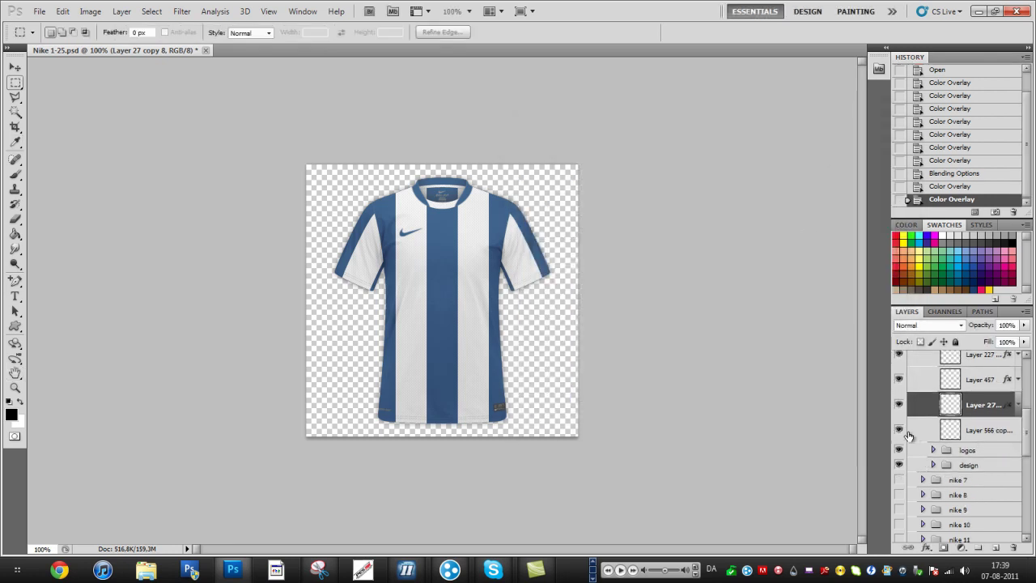
scroll(939, 413, up, 2)
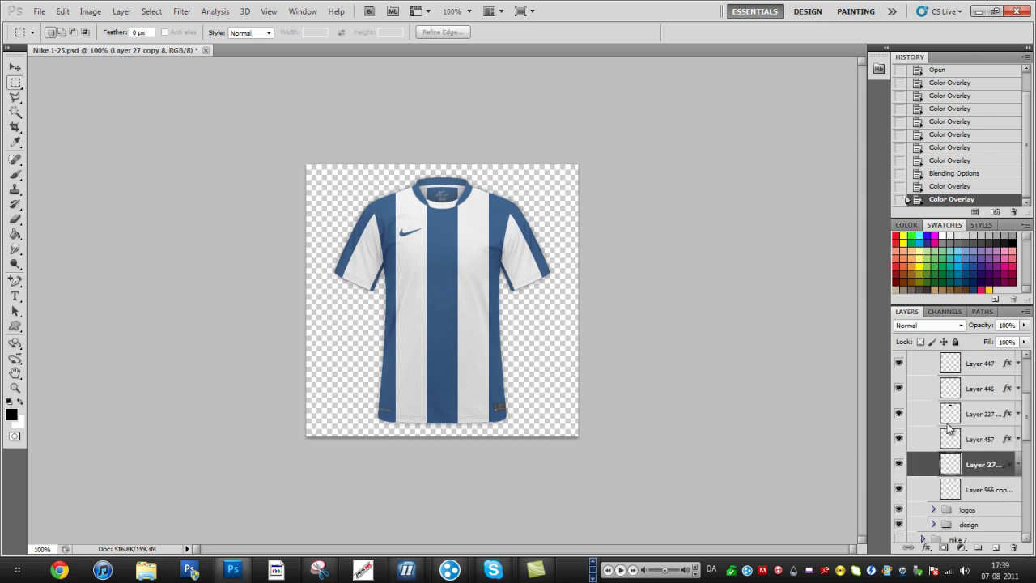
click(930, 392)
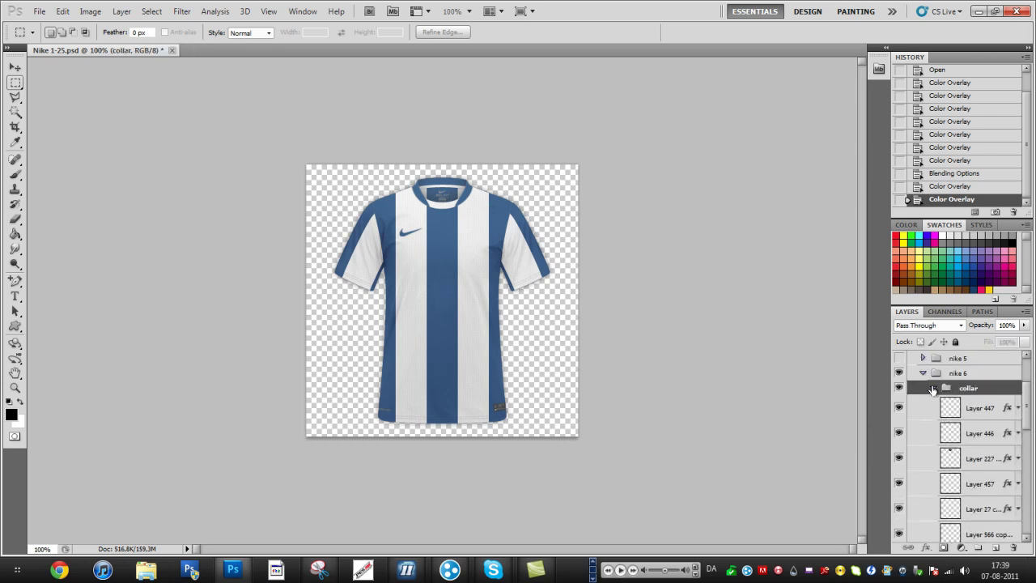
click(932, 389)
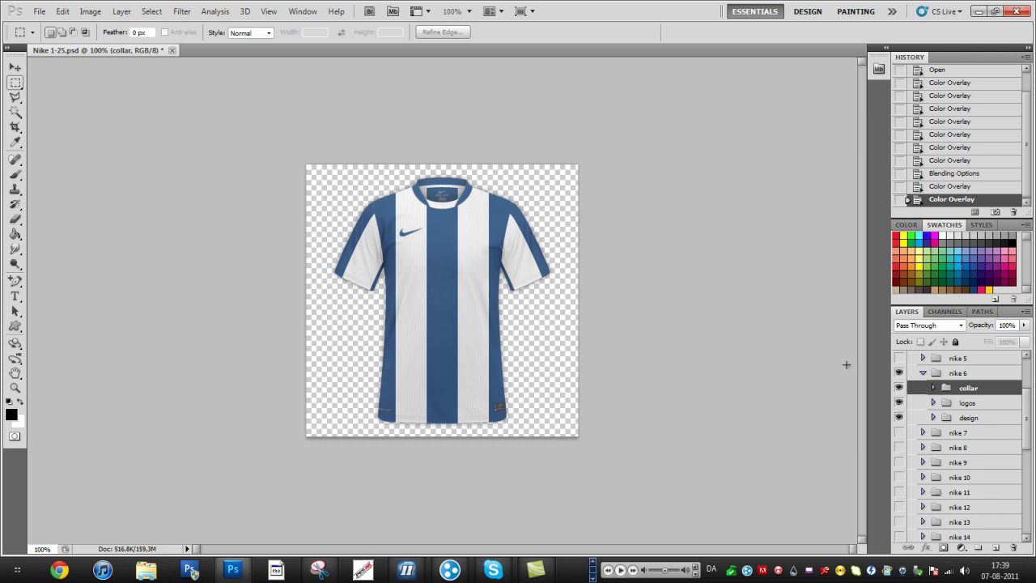
Step: Show the logos group, then search Google for 'Porto logo'
click(898, 401)
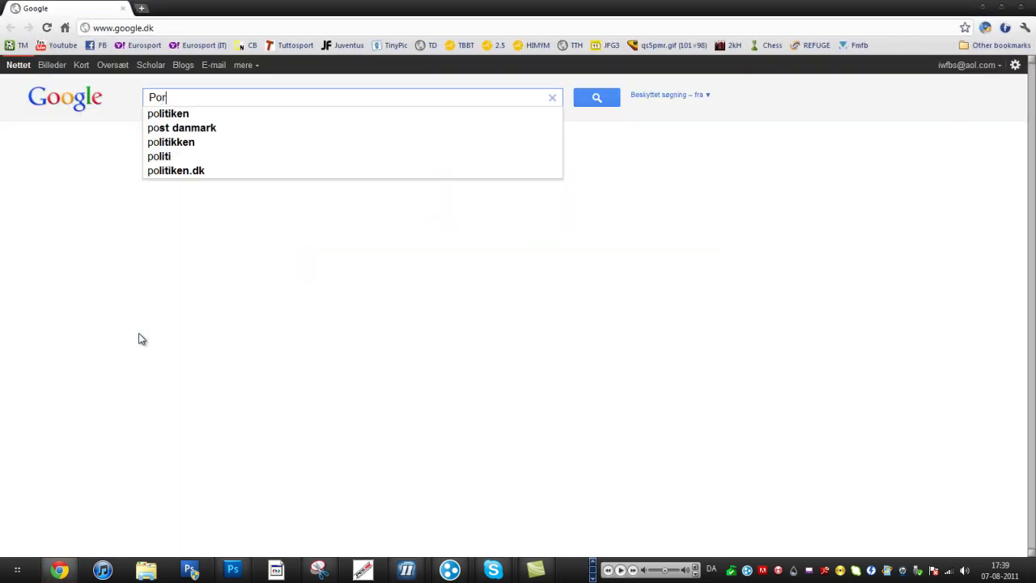
text(to)
key(Return)
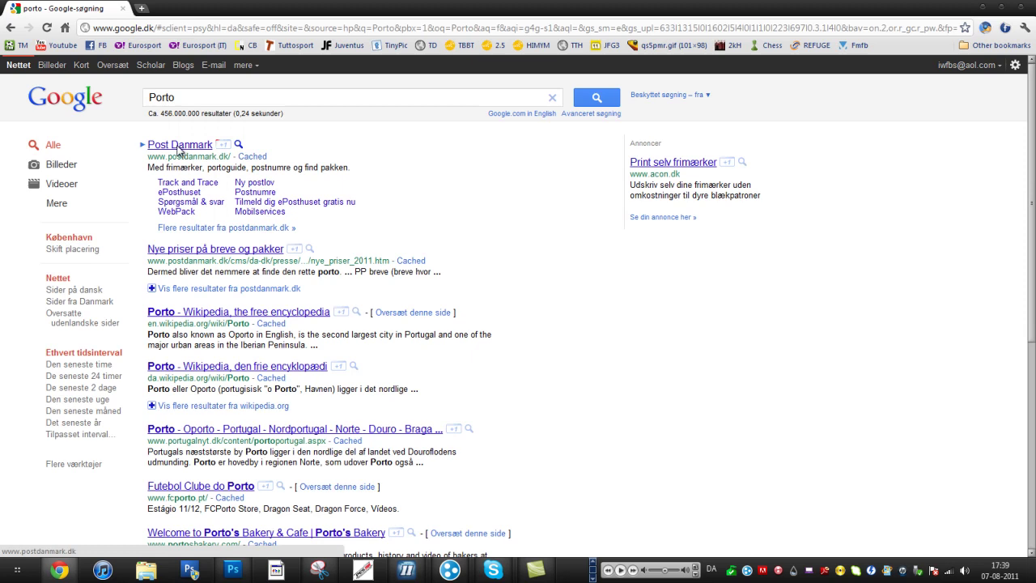
text(logo)
key(Return)
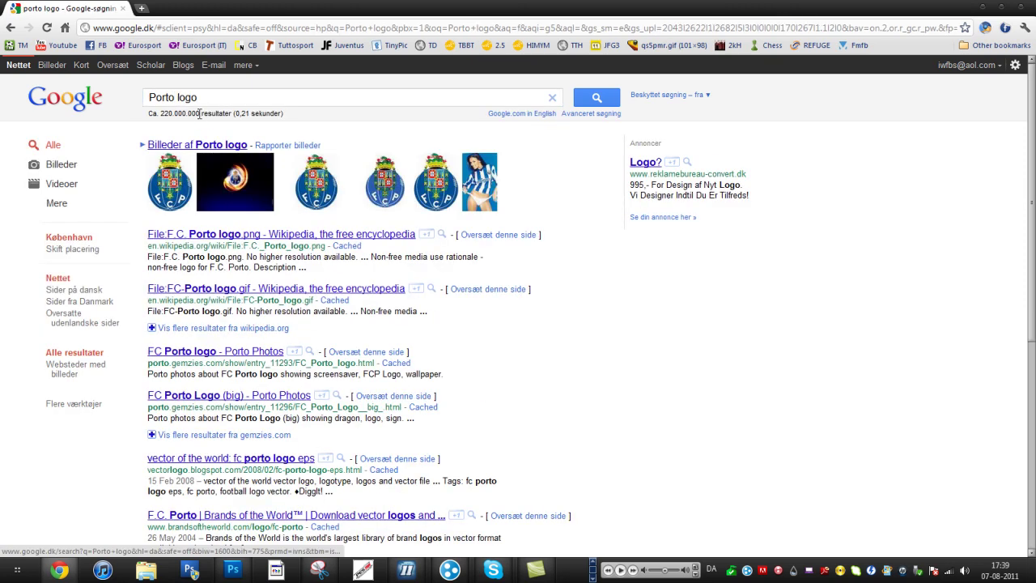
Step: Open the first Porto crest result at full size and copy the image
click(181, 175)
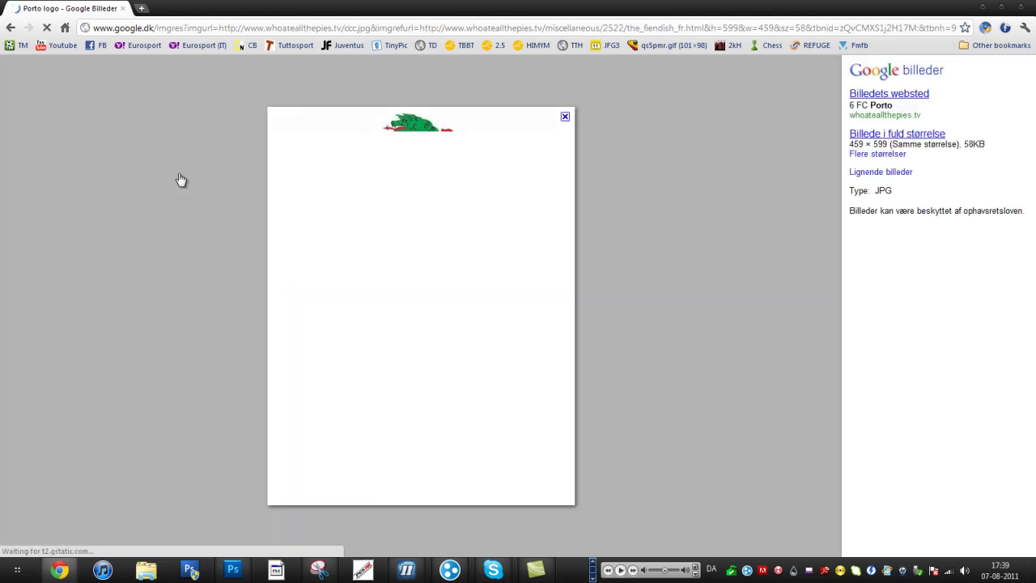
click(876, 137)
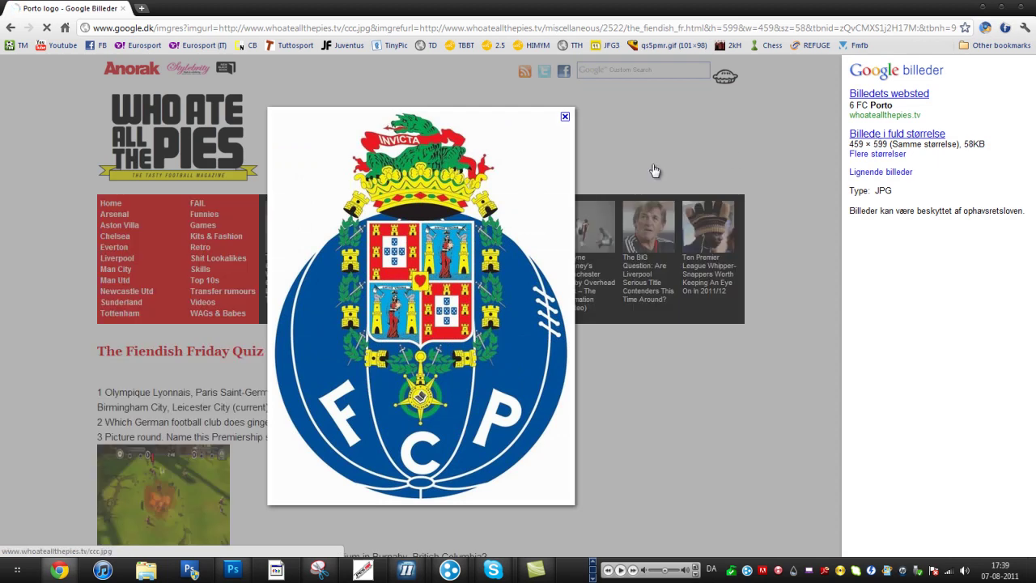
right_click(197, 203)
click(259, 237)
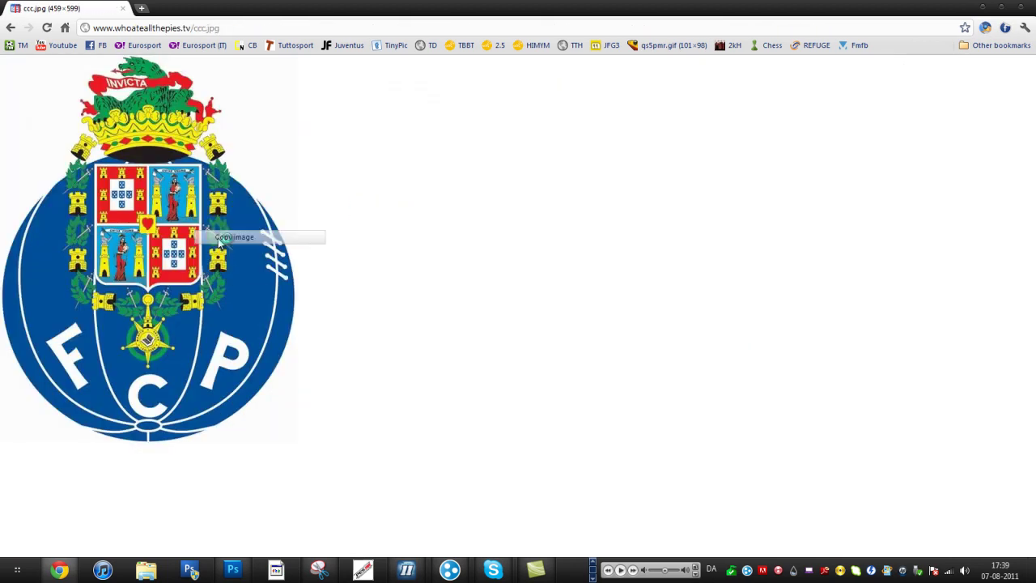
Step: Paste the FC Porto crest into the jersey as a new layer and scale it to about 67%
click(232, 570)
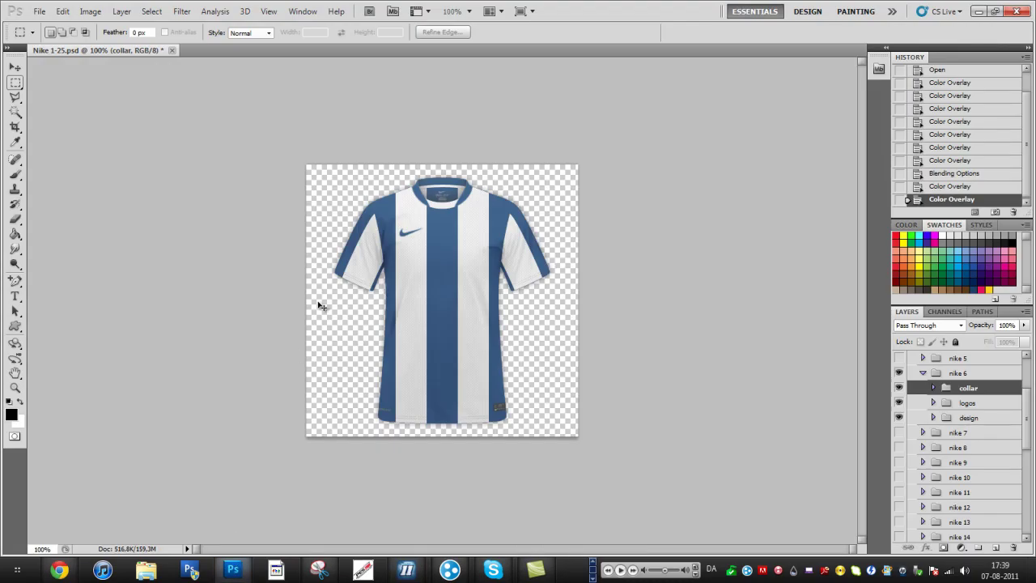
key(ctrl+v)
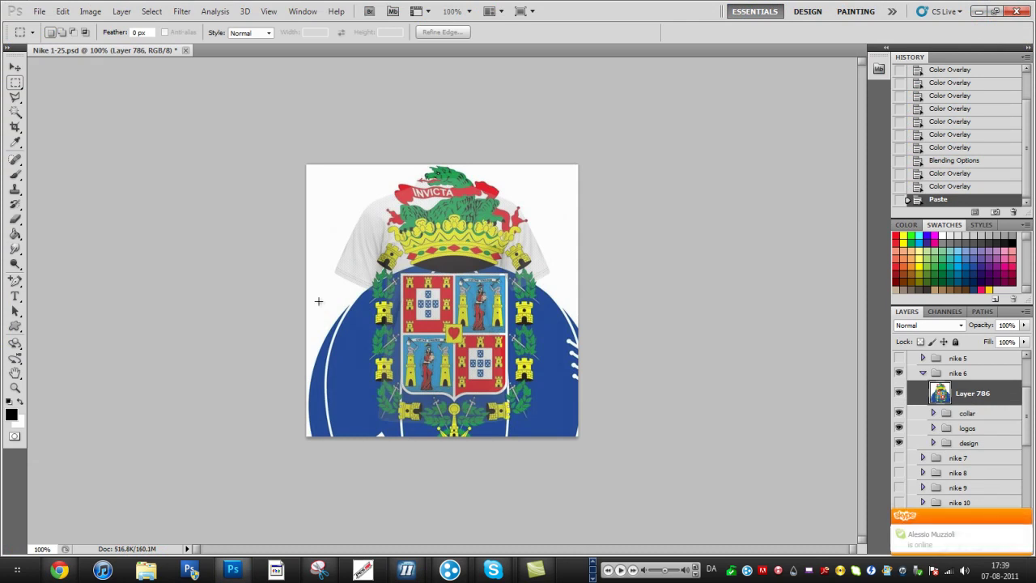
key(ctrl+t)
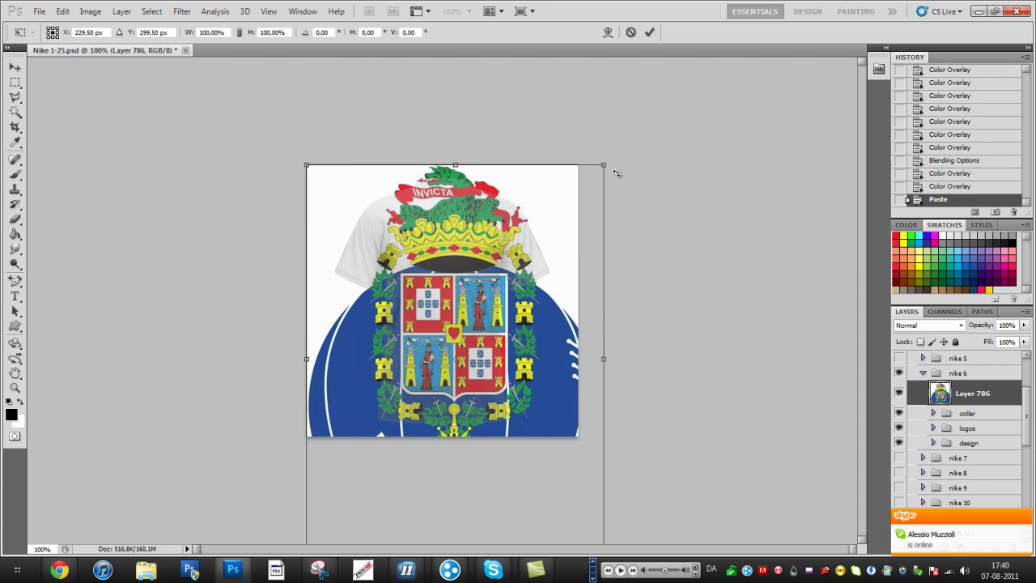
drag(605, 163, 471, 264)
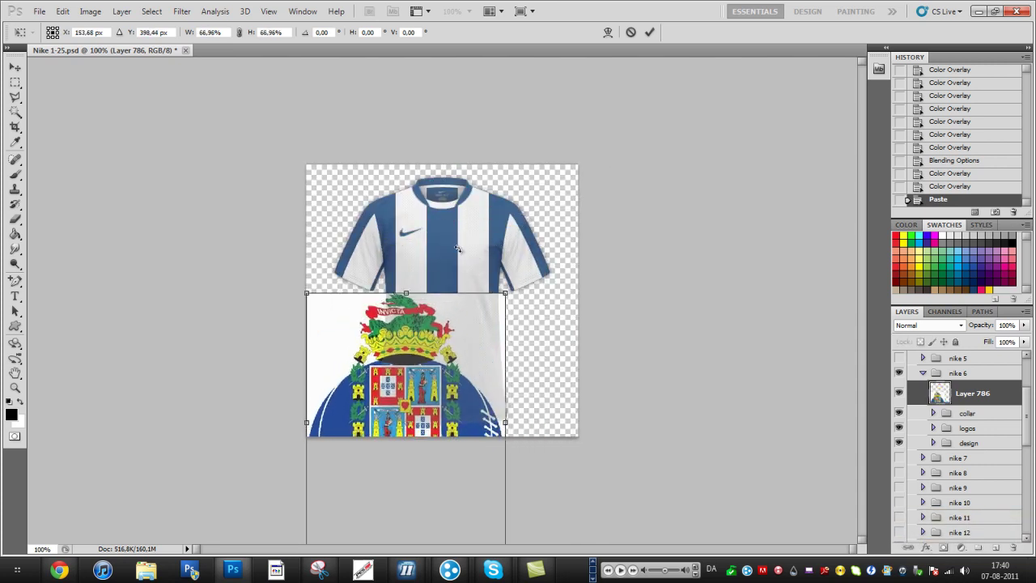
key(Return)
click(14, 66)
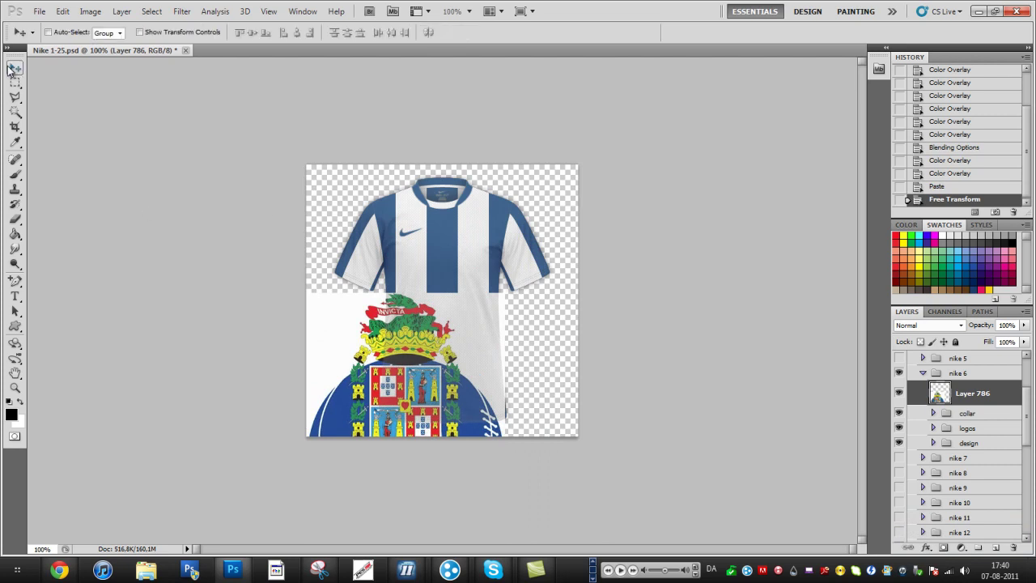
Step: Move the crest over the shirt's centre and set the Magic Wand tolerance to 32
drag(381, 356, 416, 236)
key(w)
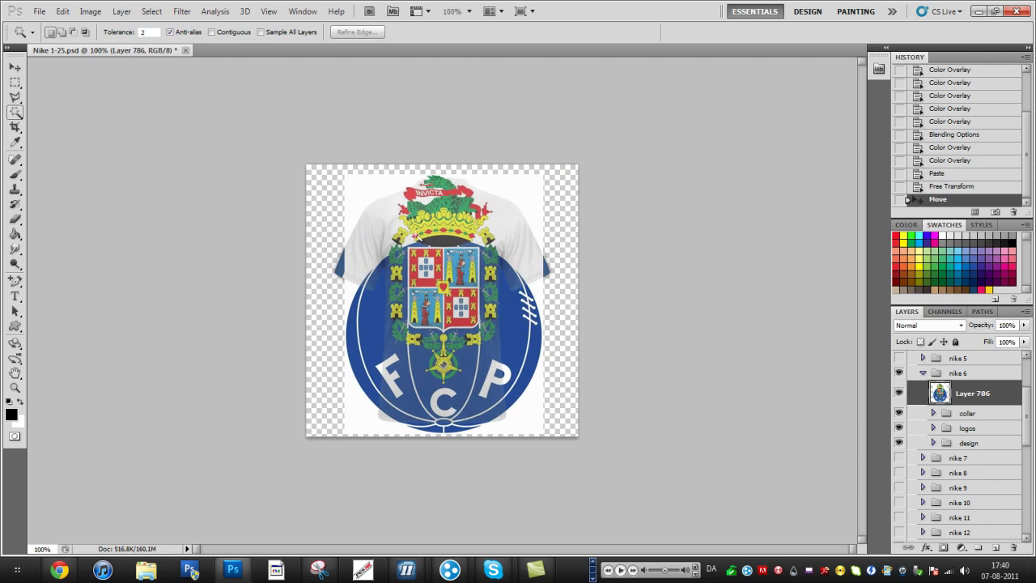
click(153, 30)
text(32)
Step: Select all the white background around the crest and delete it
click(377, 208)
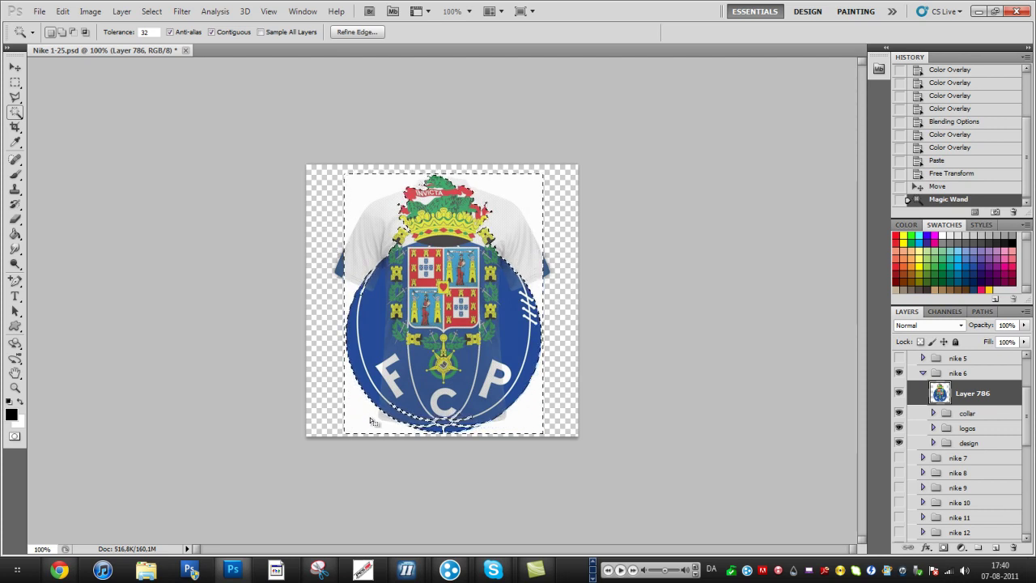
click(520, 450)
click(515, 432)
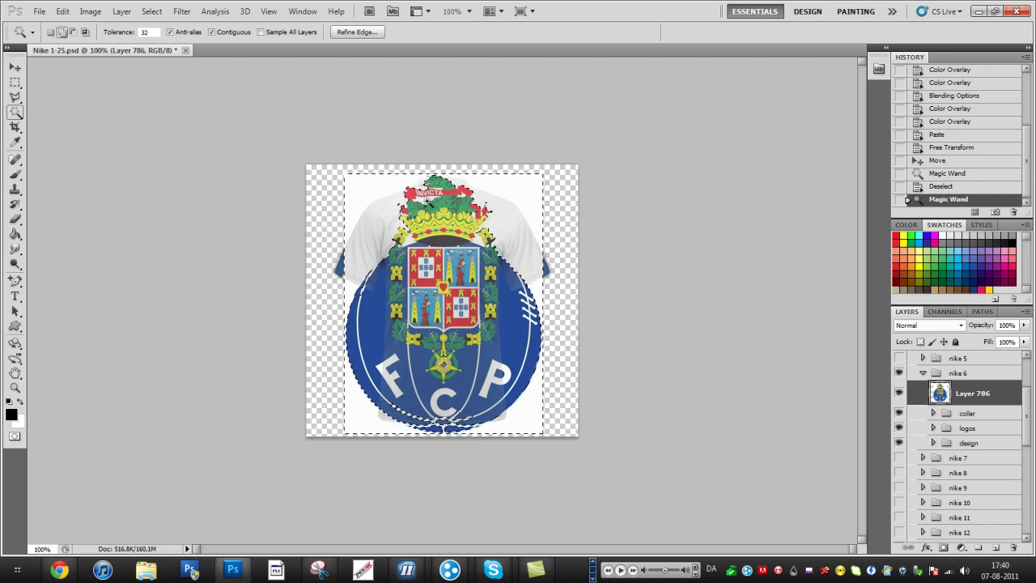
click(431, 202)
click(431, 202)
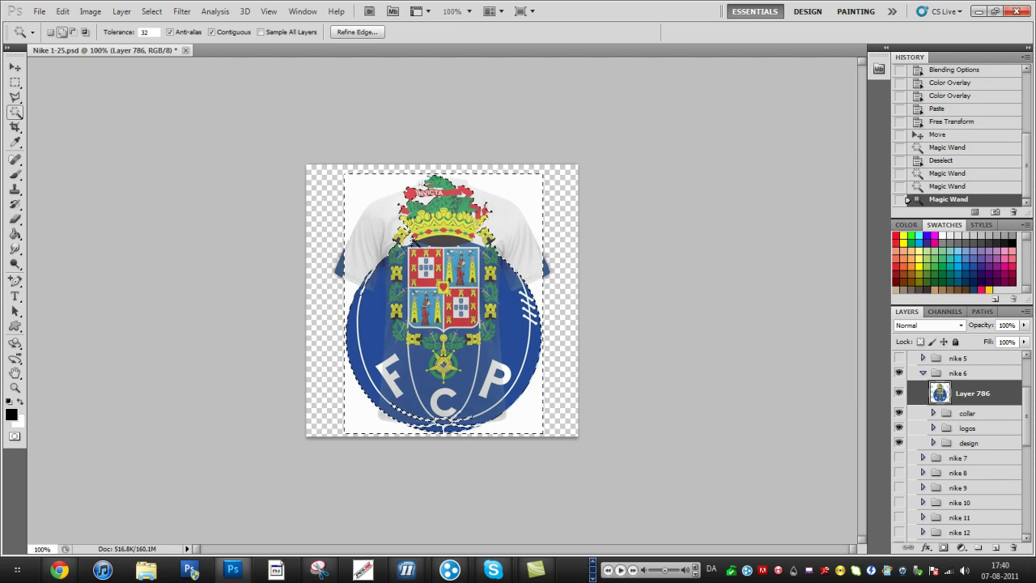
click(472, 250)
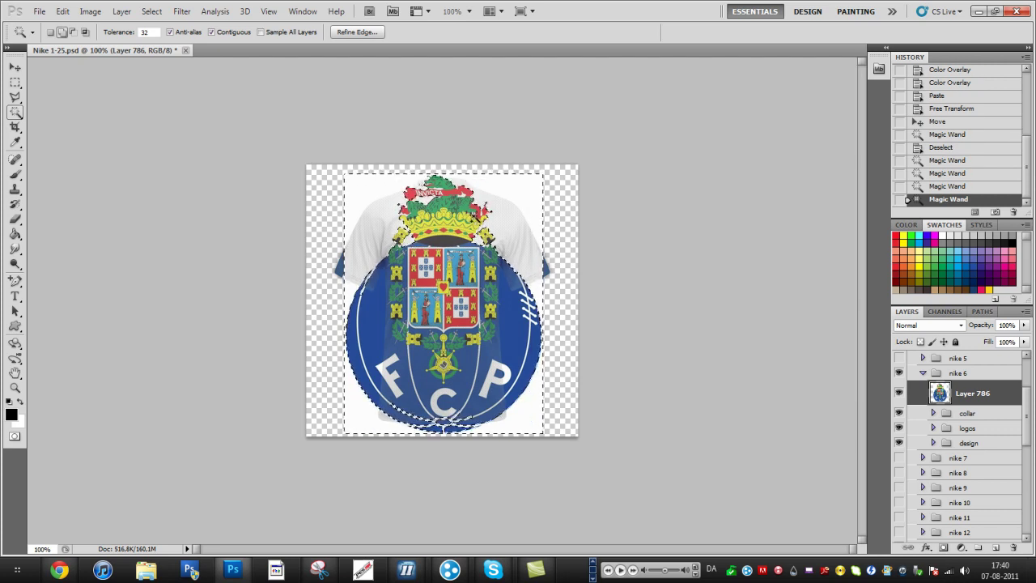
click(472, 251)
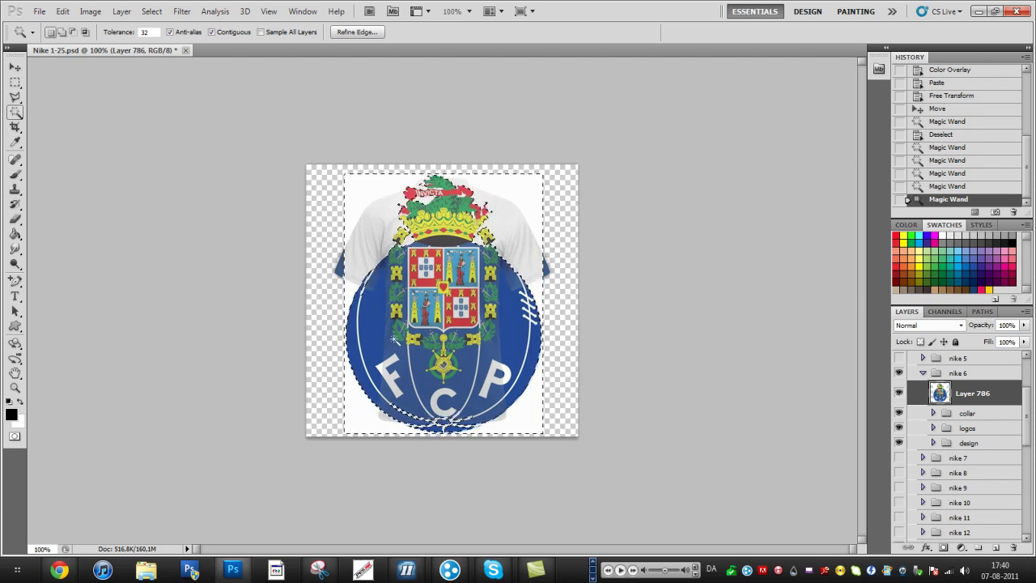
key(Delete)
Step: Deselect, reposition the crest and scale it down to about 84%
key(ctrl+d)
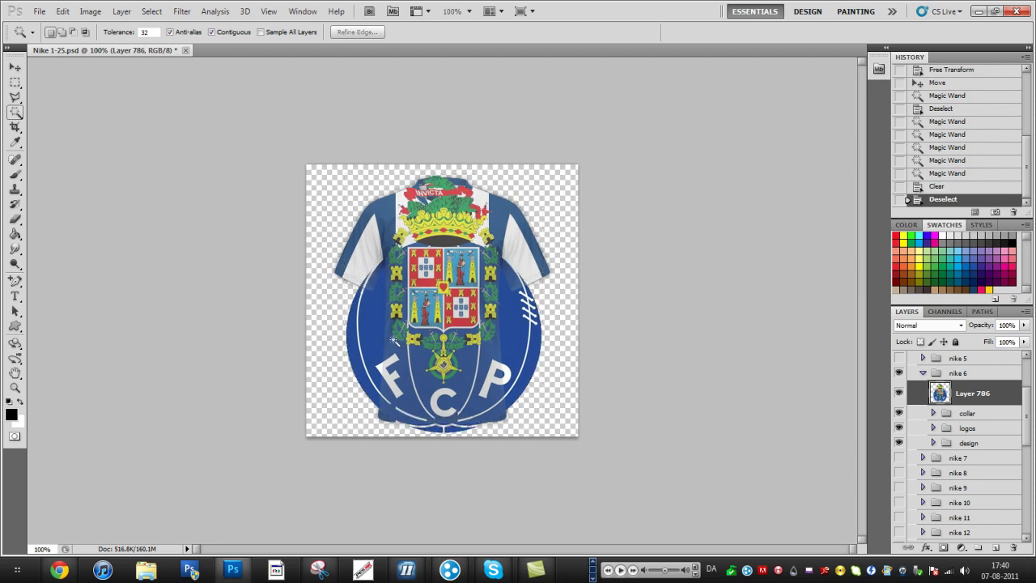
key(v)
mouse_move(473, 334)
mouse_down()
mouse_move(477, 324)
mouse_move(480, 355)
mouse_move(478, 338)
mouse_up()
key(ctrl+t)
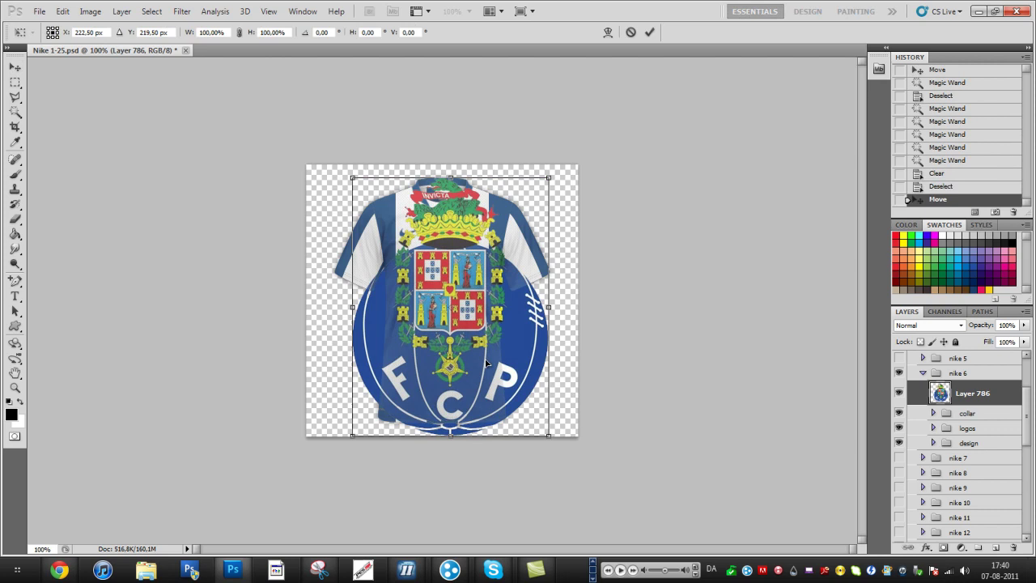
drag(548, 436, 495, 247)
key(Return)
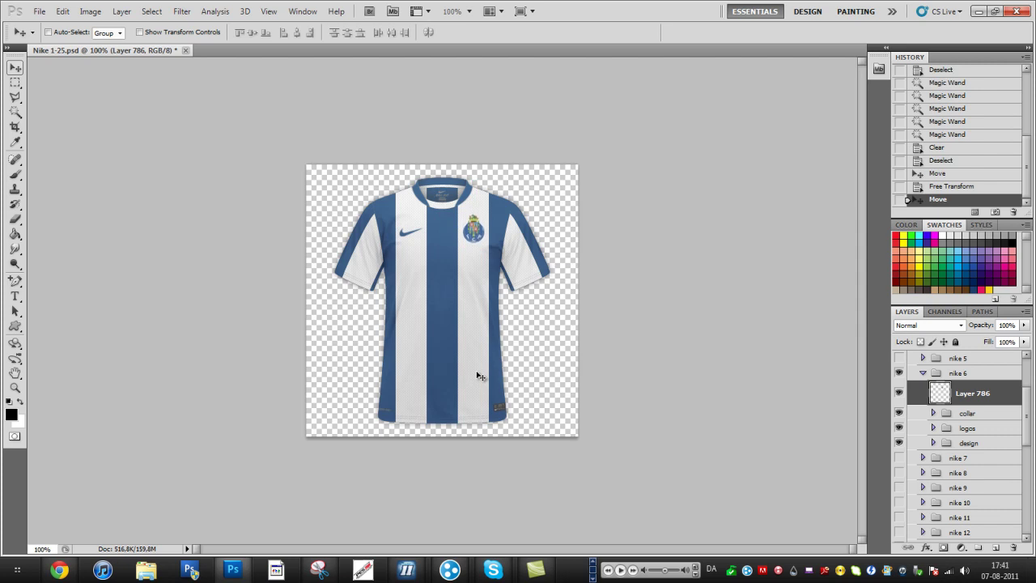
Step: Shrink the crest further and nudge it into place on the upper chest
key(ctrl+t)
drag(486, 249, 483, 248)
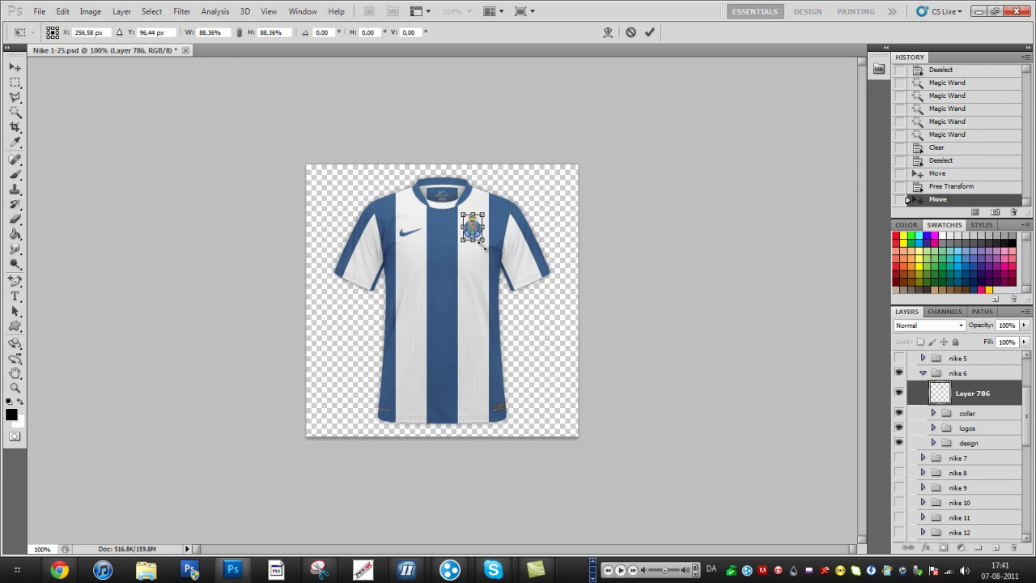
key(Return)
key(Left)
key(Right)
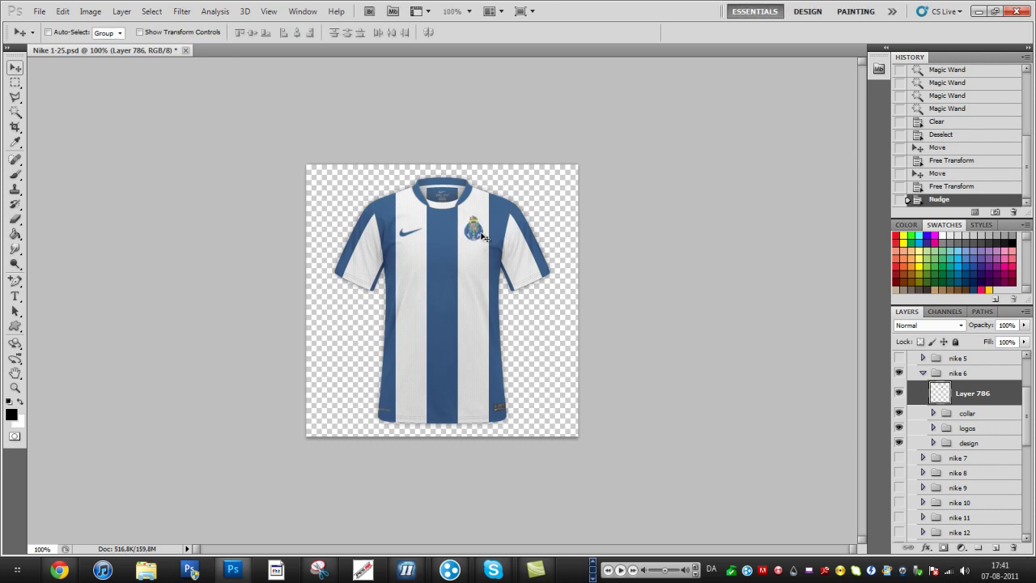
key(Up)
key(Up)
Step: Search Google in the browser for 'Porto jersey'
click(59, 570)
click(65, 28)
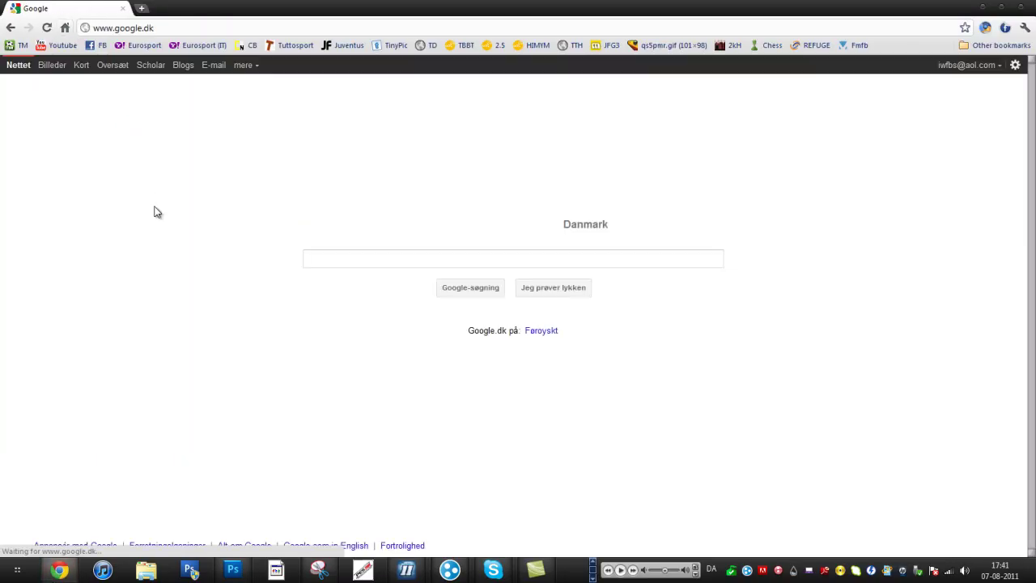
text(Porto jersey)
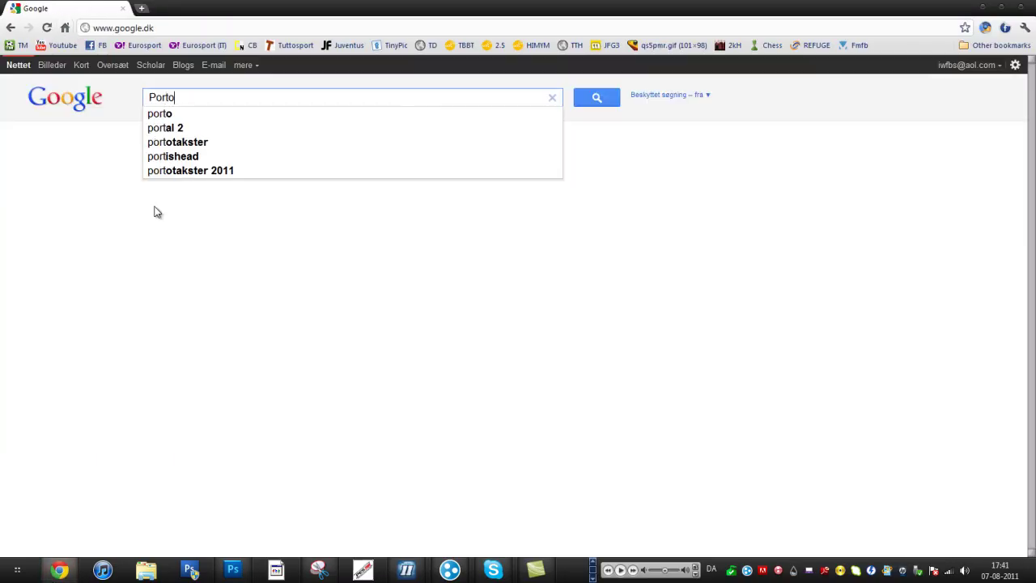
key(Return)
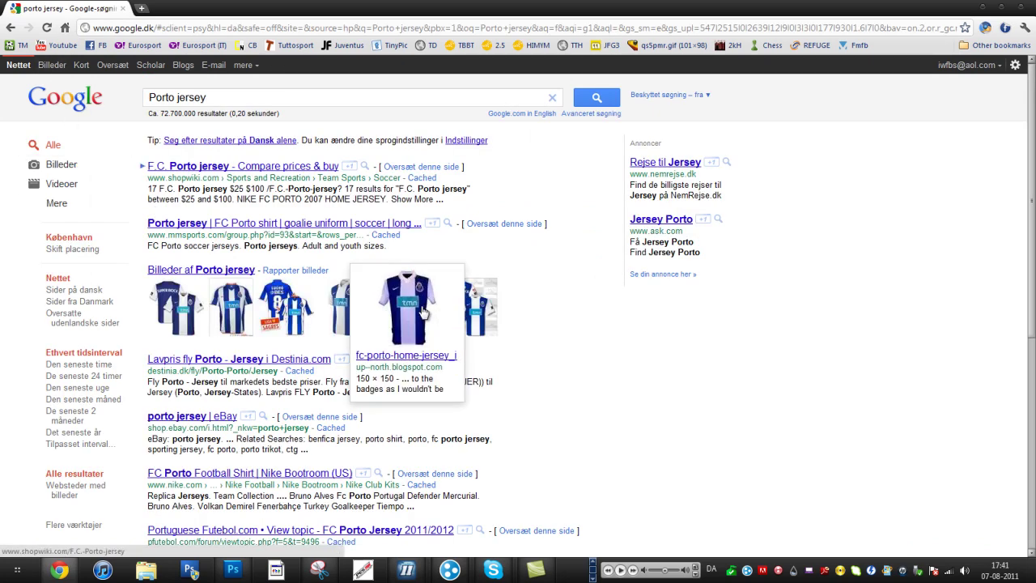
Step: Search for 'tmn logo', open the first image at full size and copy it
click(236, 96)
drag(236, 96, 119, 97)
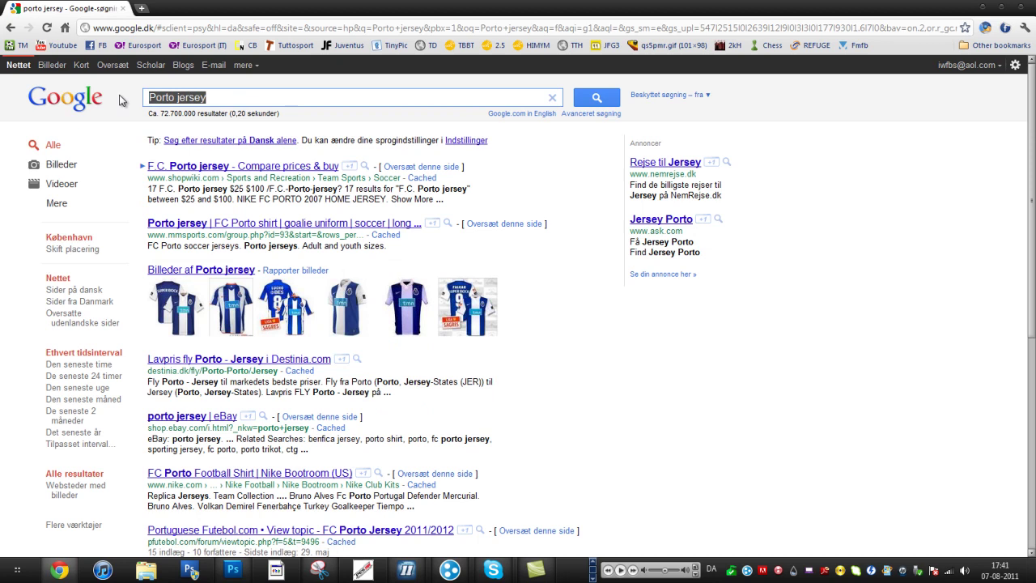
text(tmn logo)
key(Return)
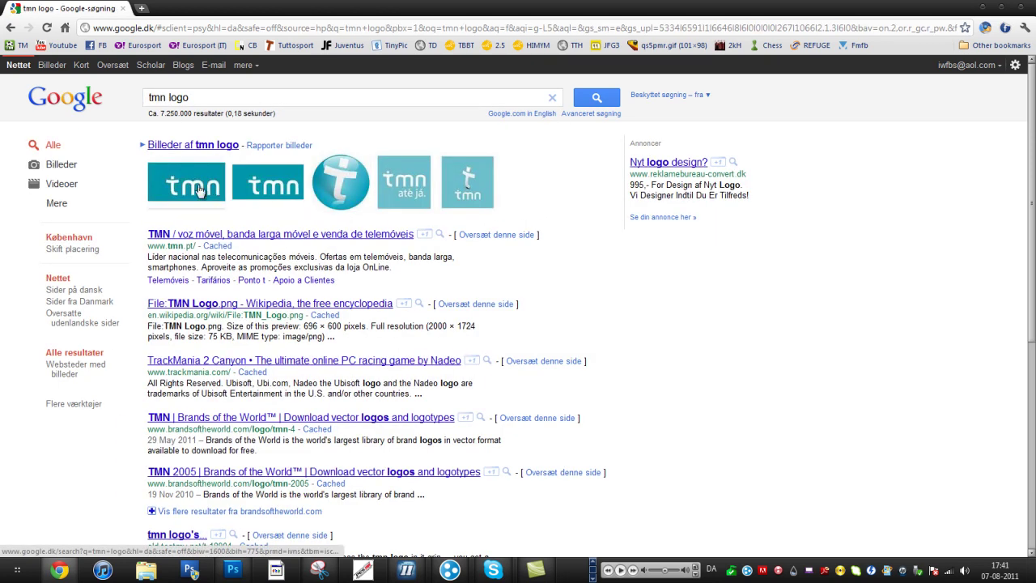
click(249, 172)
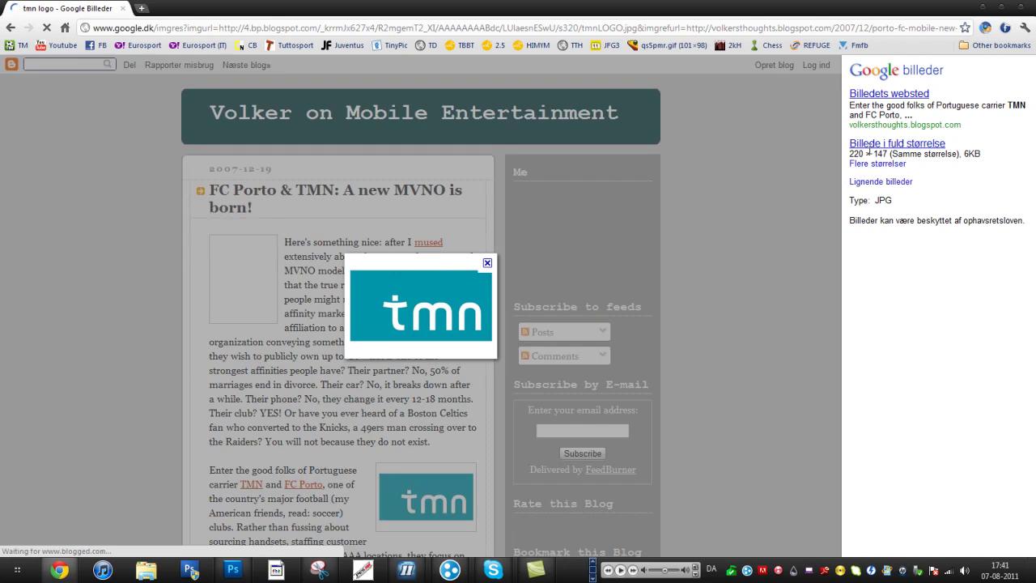
click(871, 144)
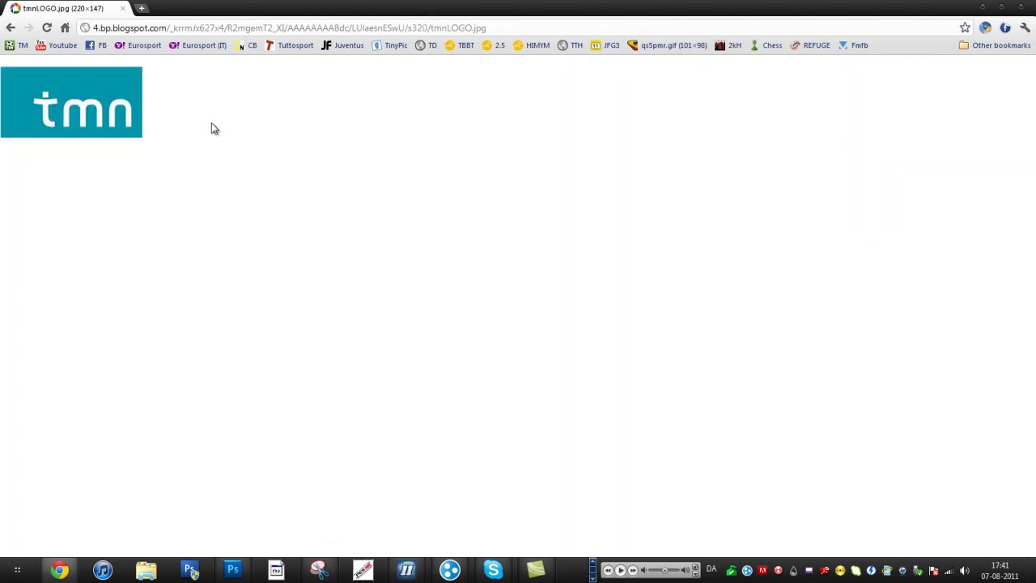
right_click(111, 93)
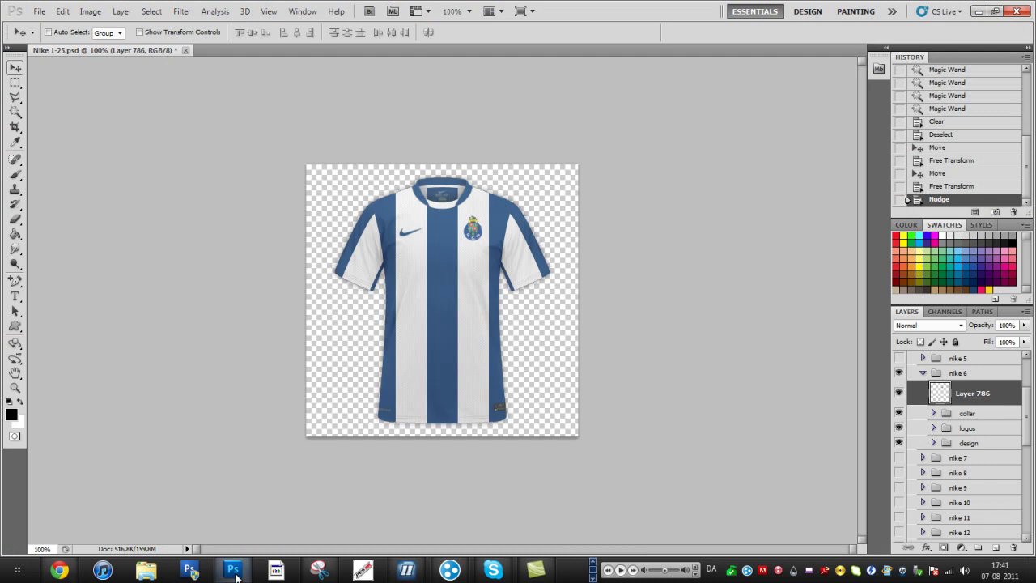
Step: Paste the tmn logo and delete the white strips above and below the banner
key(ctrl+v)
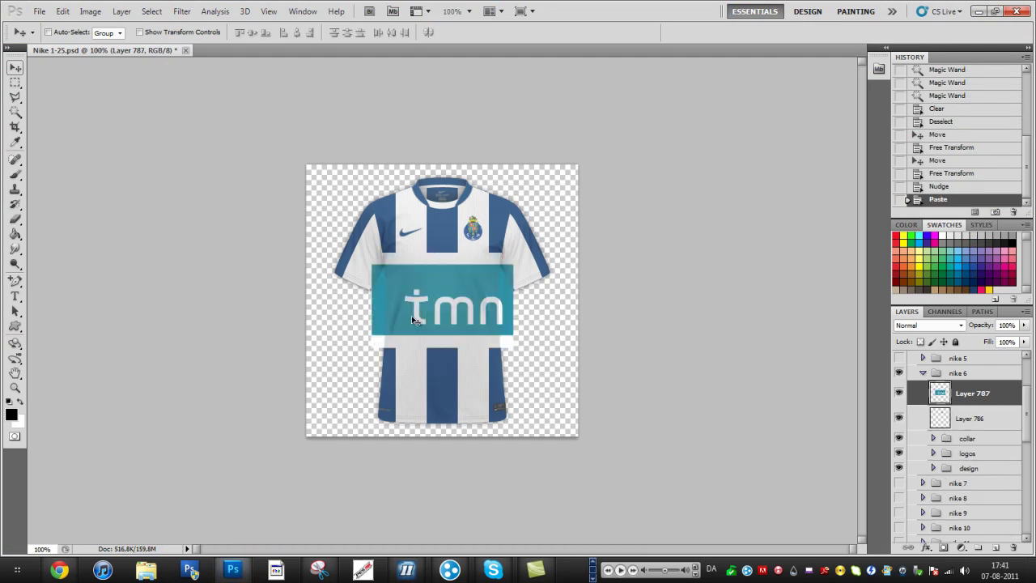
key(w)
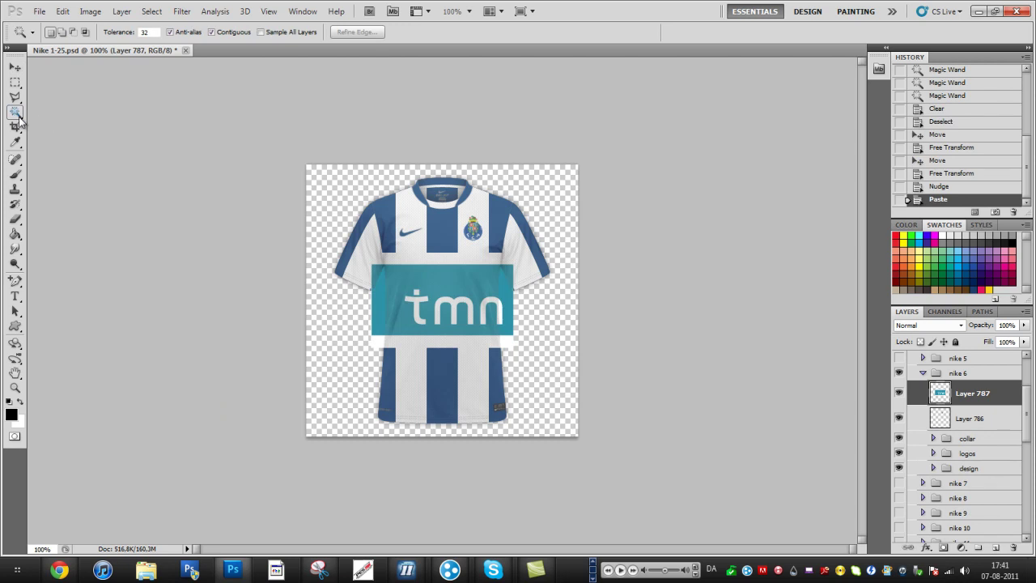
click(418, 259)
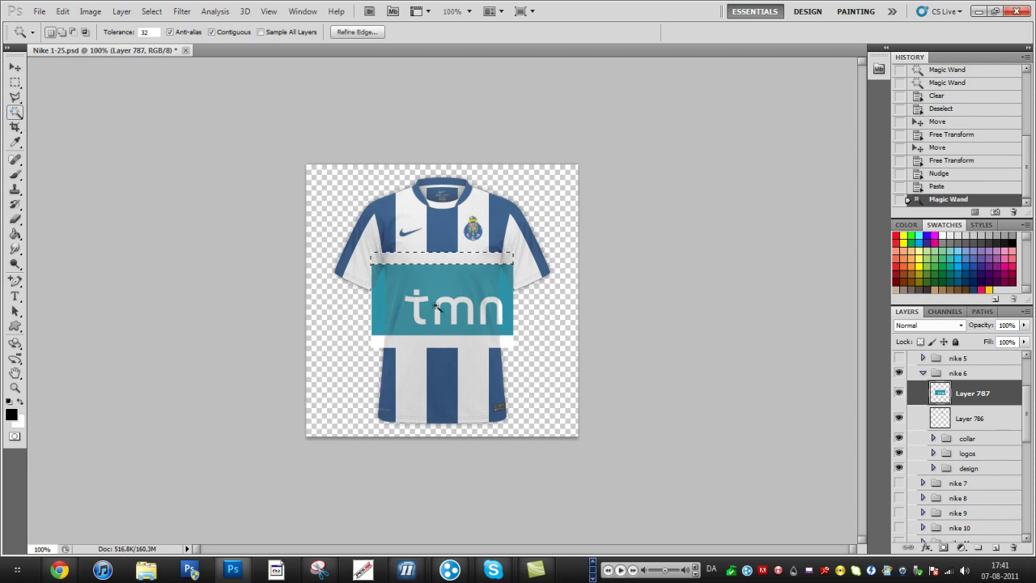
key(shift)
shift+click(429, 342)
key(Delete)
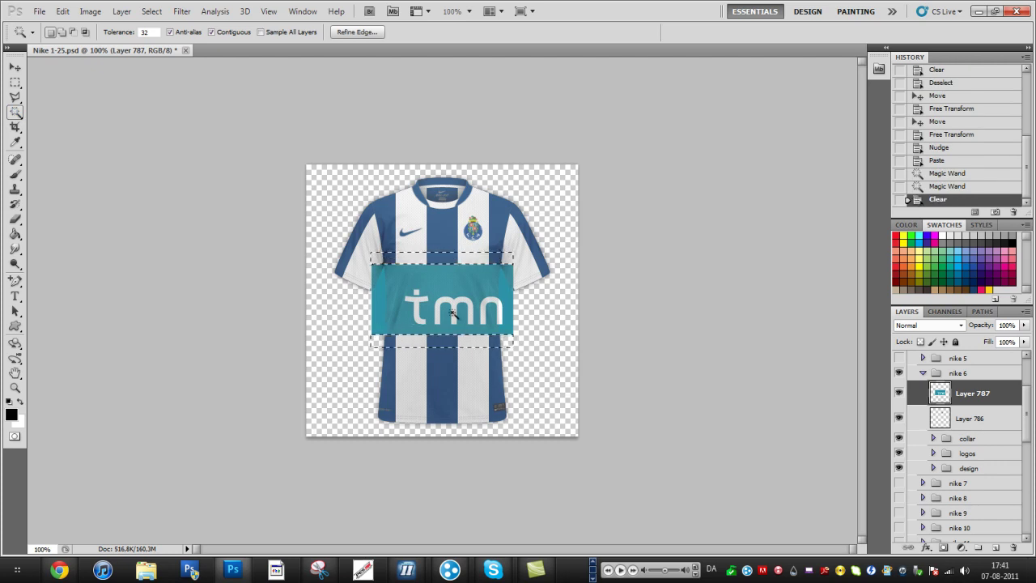
key(ctrl+d)
Step: Reposition the tmn banner and scale it to about 54% on the chest
key(v)
drag(473, 307, 472, 314)
key(ctrl+t)
drag(514, 343, 437, 280)
key(Return)
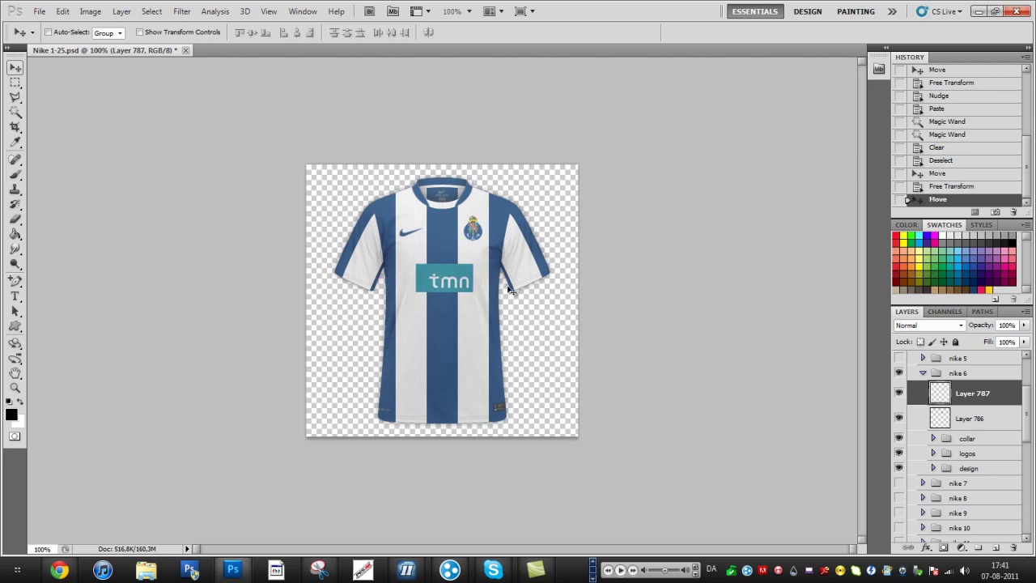
Step: Nudge the tmn logo two pixels left and expand the nike 6 layer group
key(Left)
key(Left)
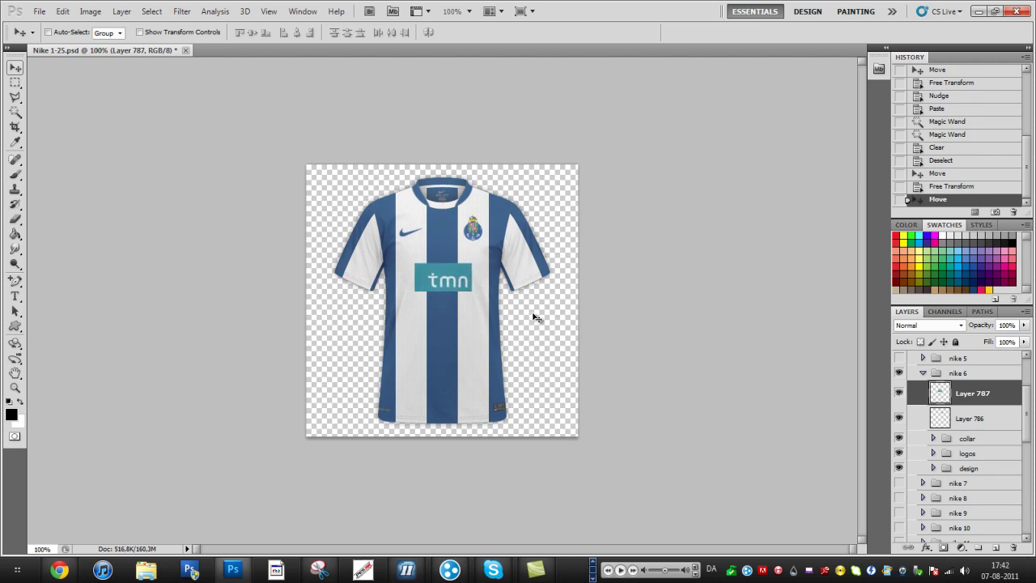
key(Left)
scroll(931, 408, up, 2)
scroll(931, 413, down, 1)
click(921, 387)
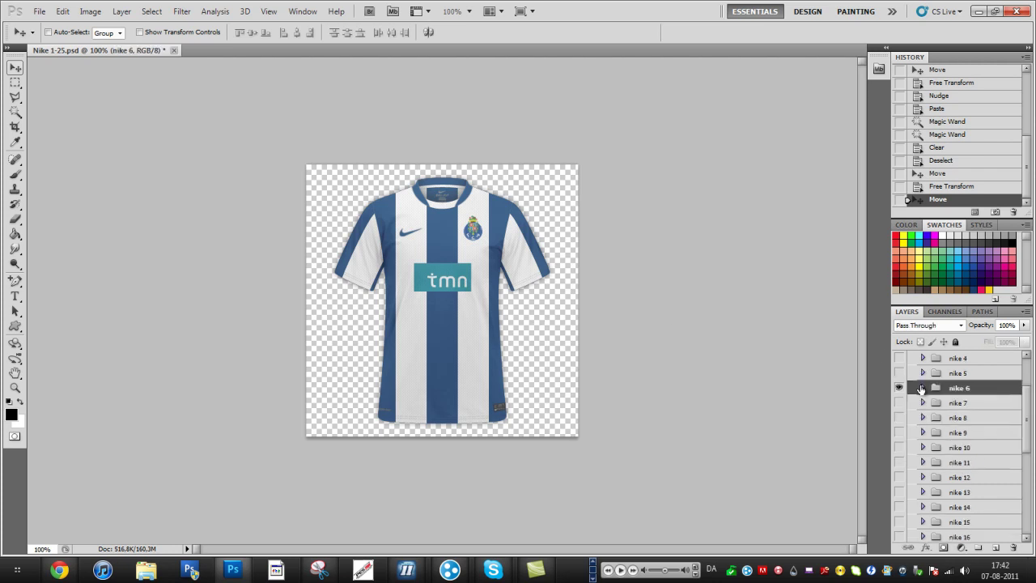
click(920, 388)
scroll(930, 415, down, 1)
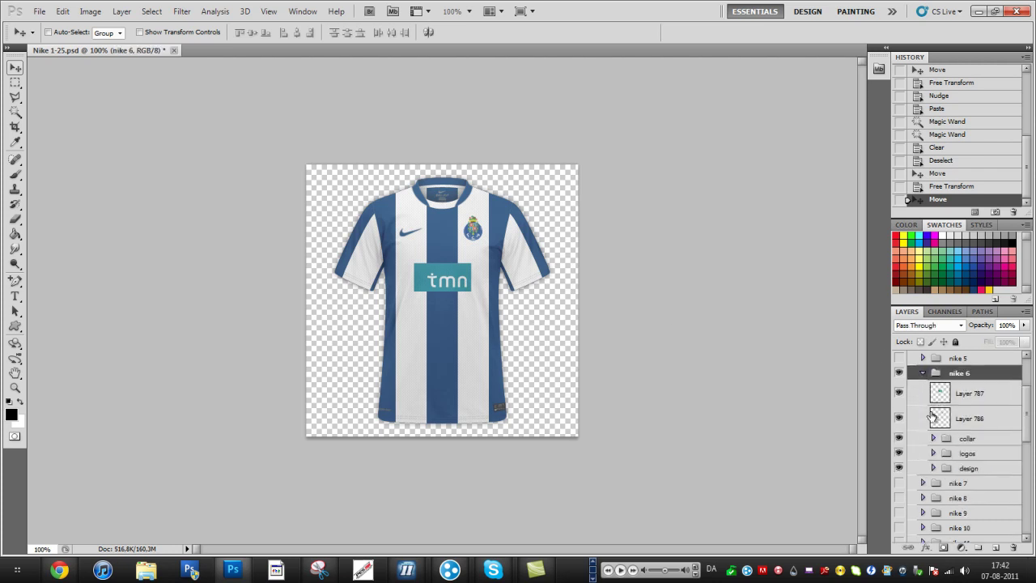
Step: Toggle visibility of Layer 787 (tmn logo) and Layer 786 (crest) to compare
click(908, 395)
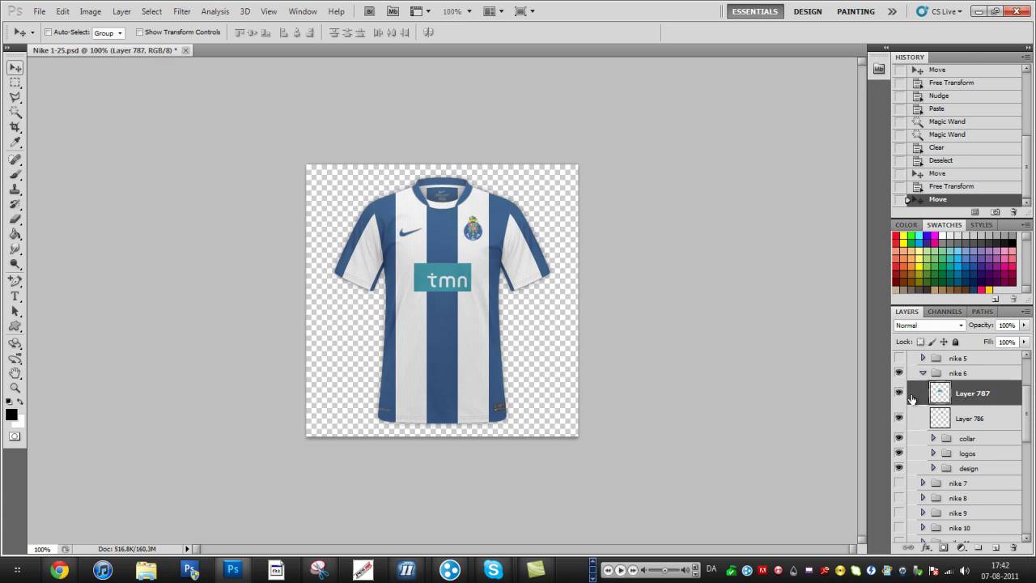
click(898, 393)
click(898, 392)
click(898, 417)
click(898, 418)
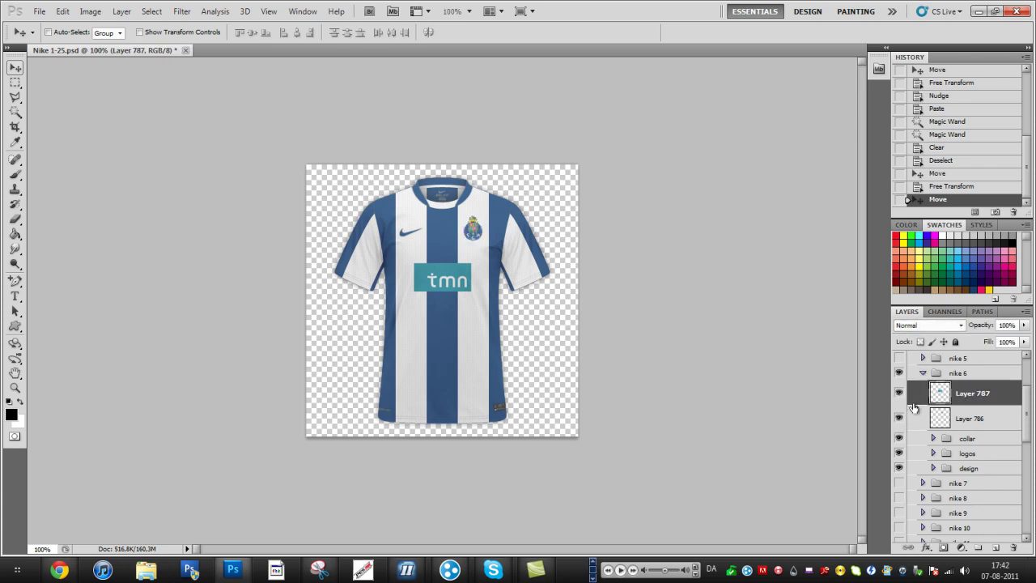